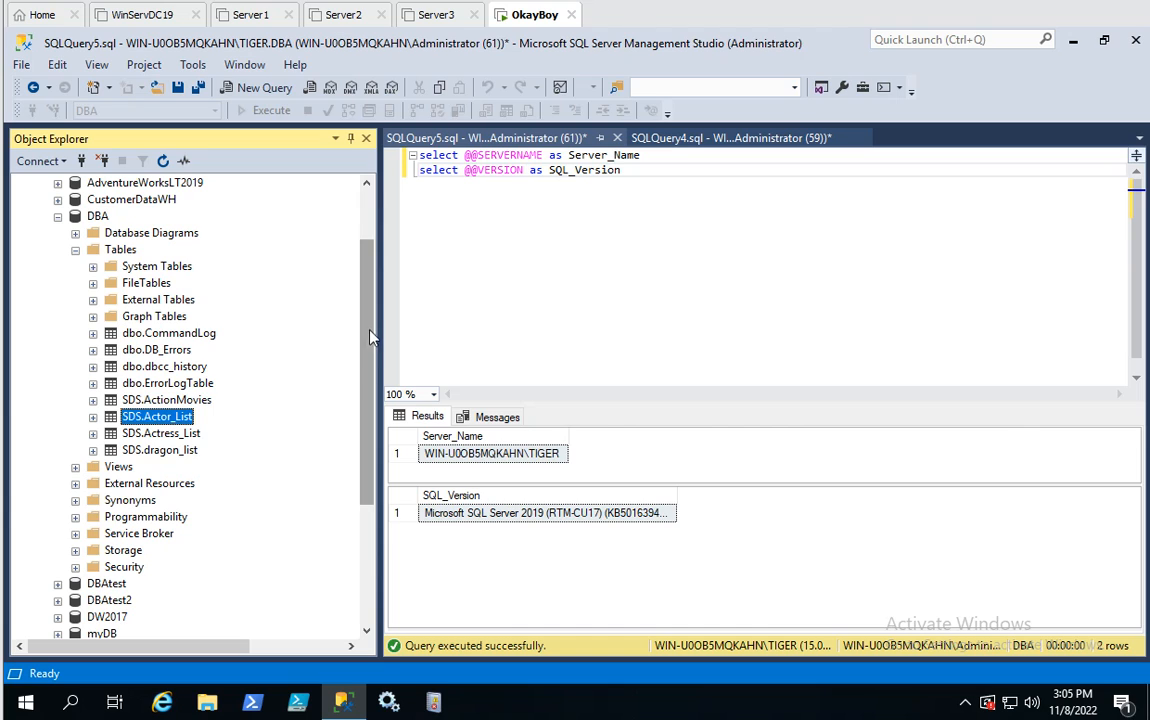
# - Start a new schema under the DBA database's Security folder and name it myMovie
pyautogui.click(75, 250)
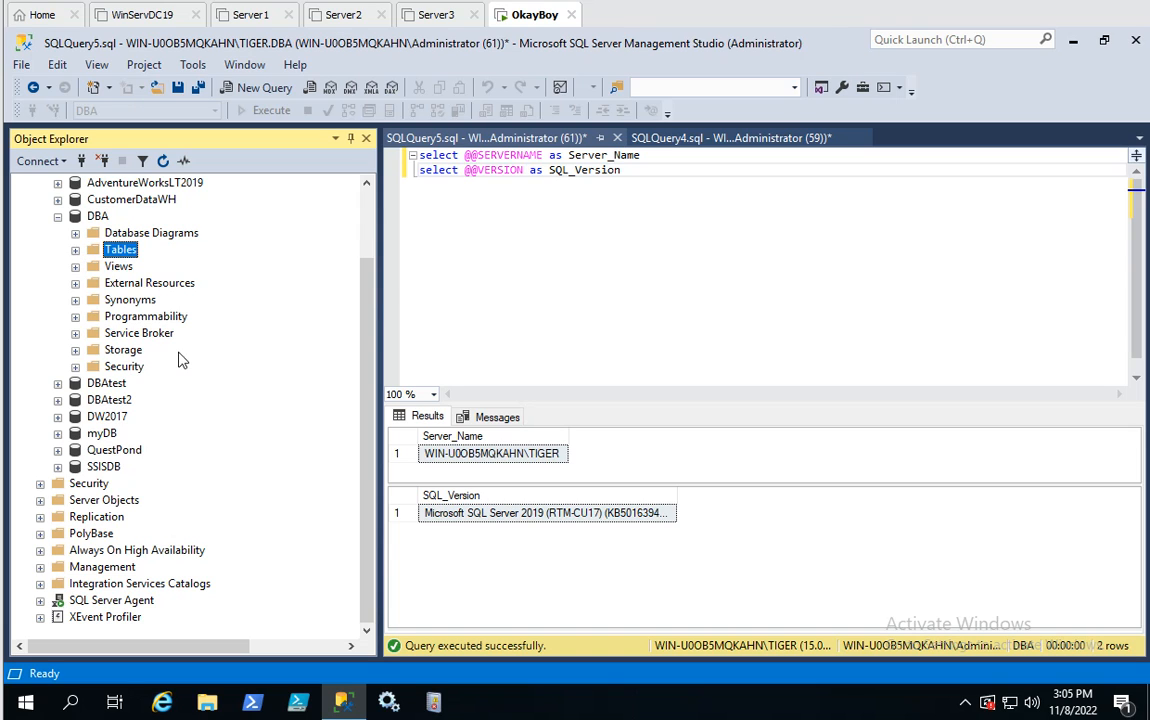
pyautogui.click(57, 217)
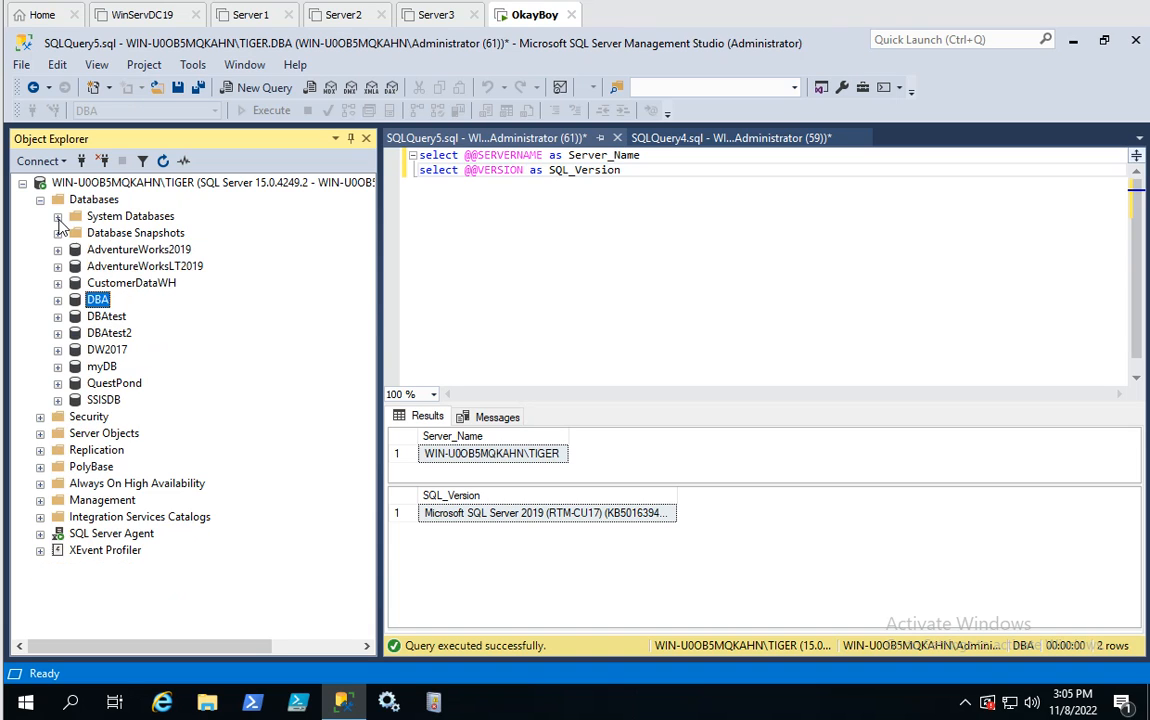
pyautogui.click(57, 300)
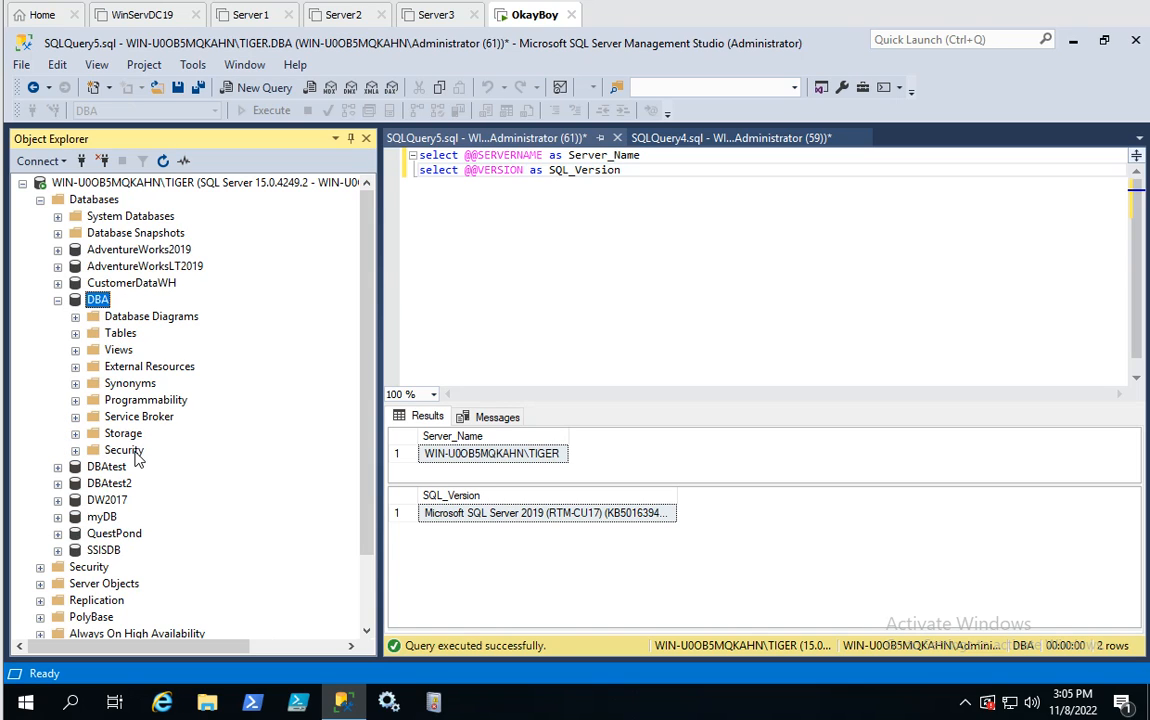
pyautogui.click(128, 451)
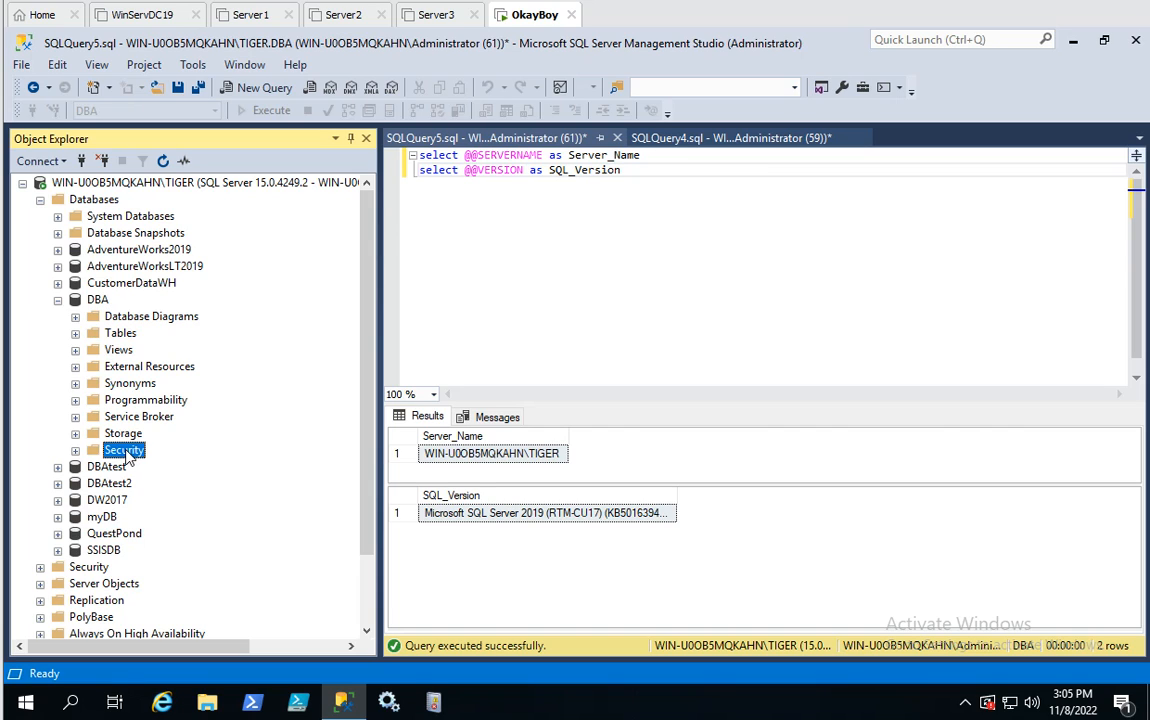
pyautogui.rightClick(128, 451)
pyautogui.moveTo(175, 467)
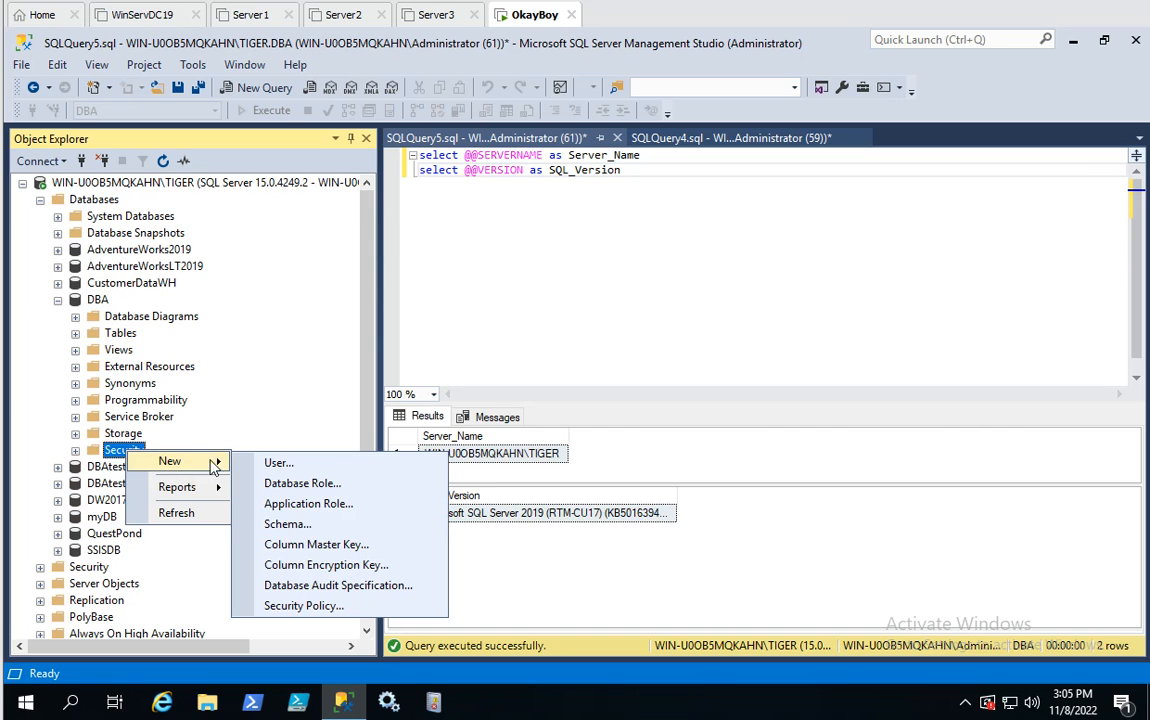
pyautogui.click(290, 527)
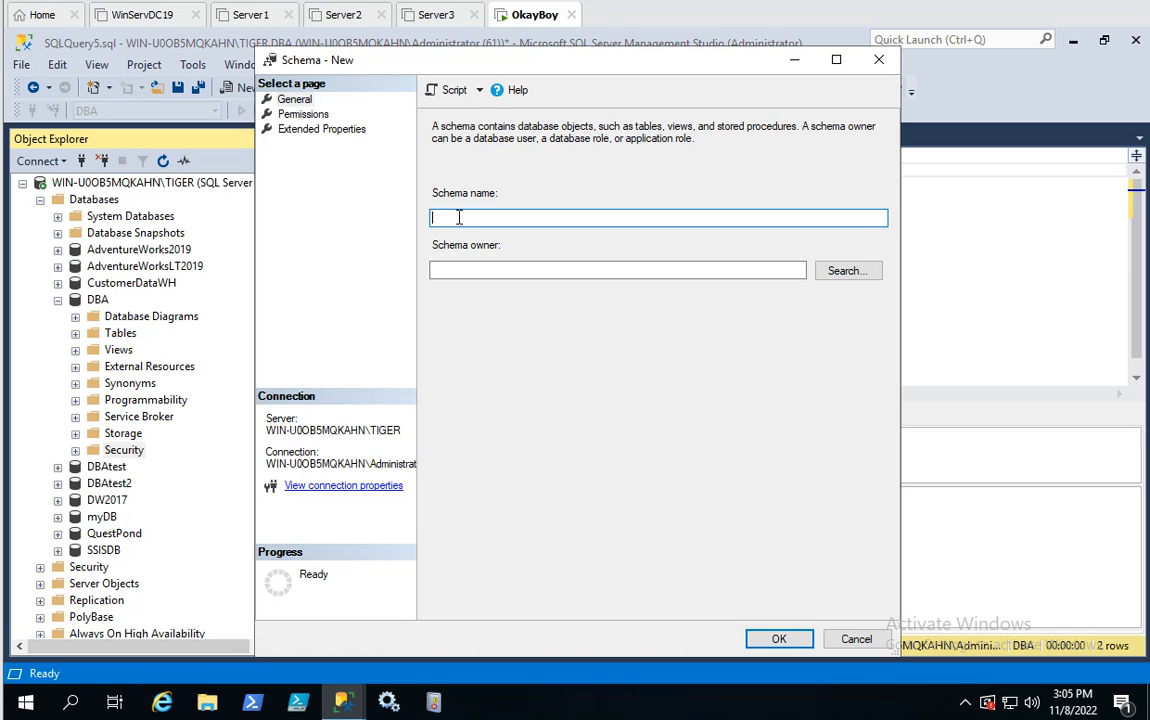
pyautogui.write('myMovie')
# - Assign the db_owner role as the schema owner and create the schema
pyautogui.click(846, 272)
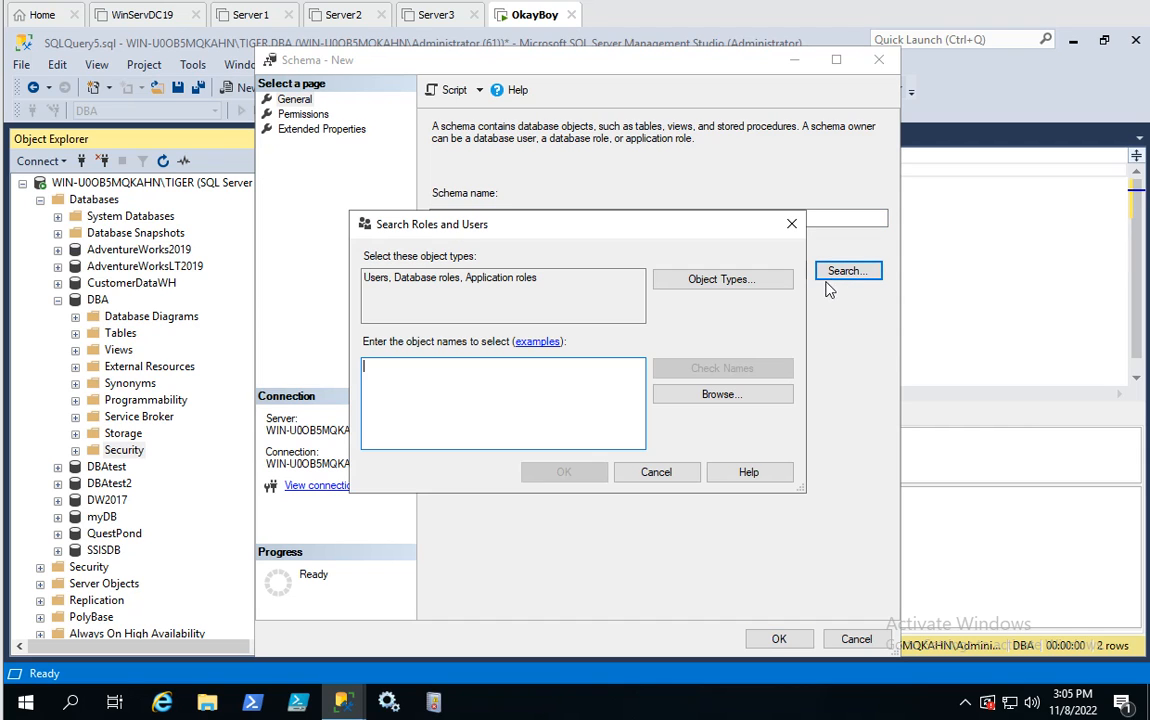
pyautogui.click(720, 395)
pyautogui.scroll(-1, 786, 378)
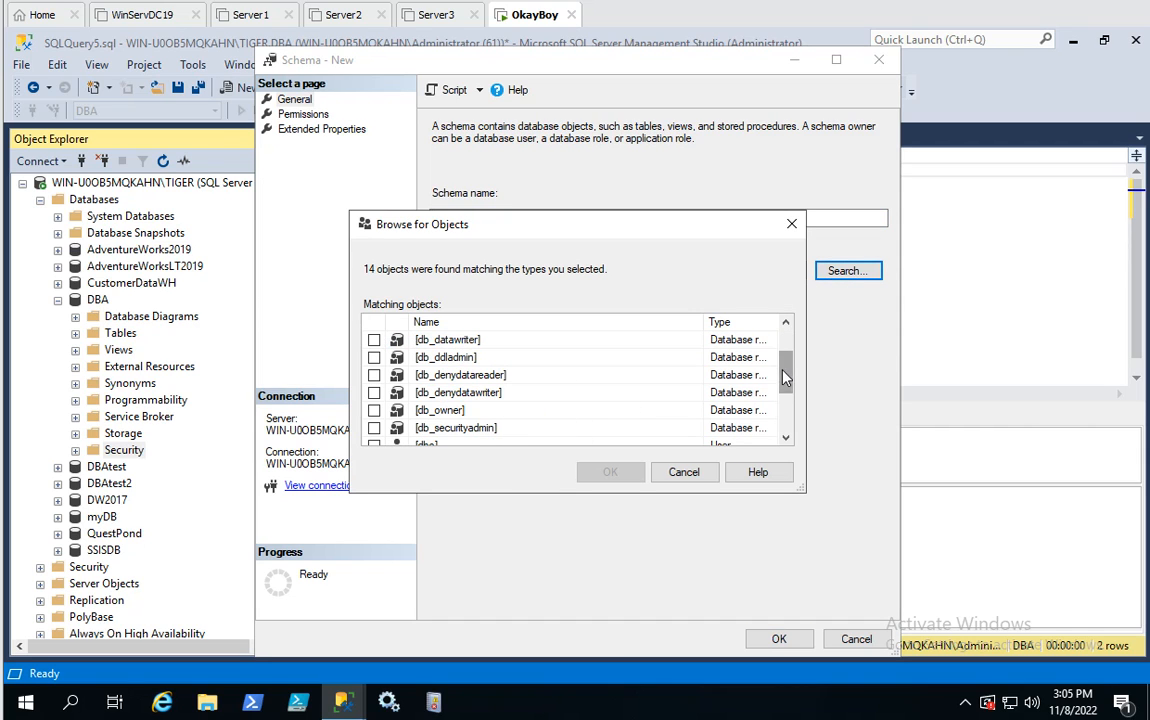
pyautogui.scroll(-2, 786, 378)
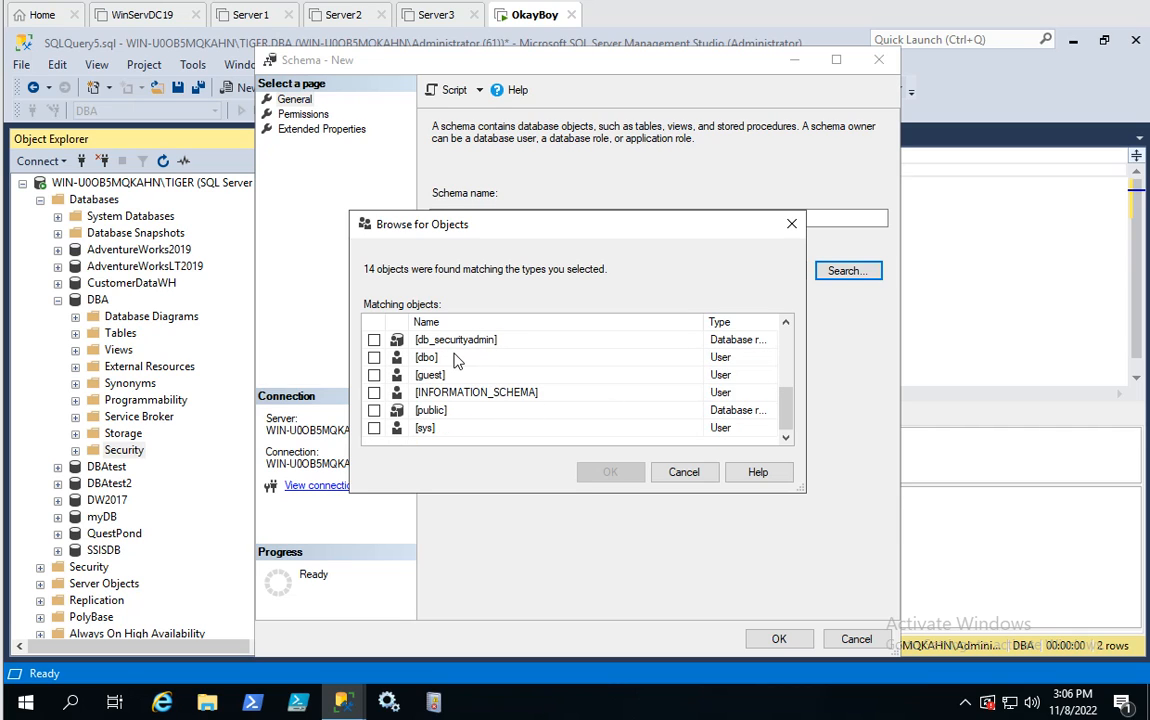
pyautogui.scroll(1, 565, 386)
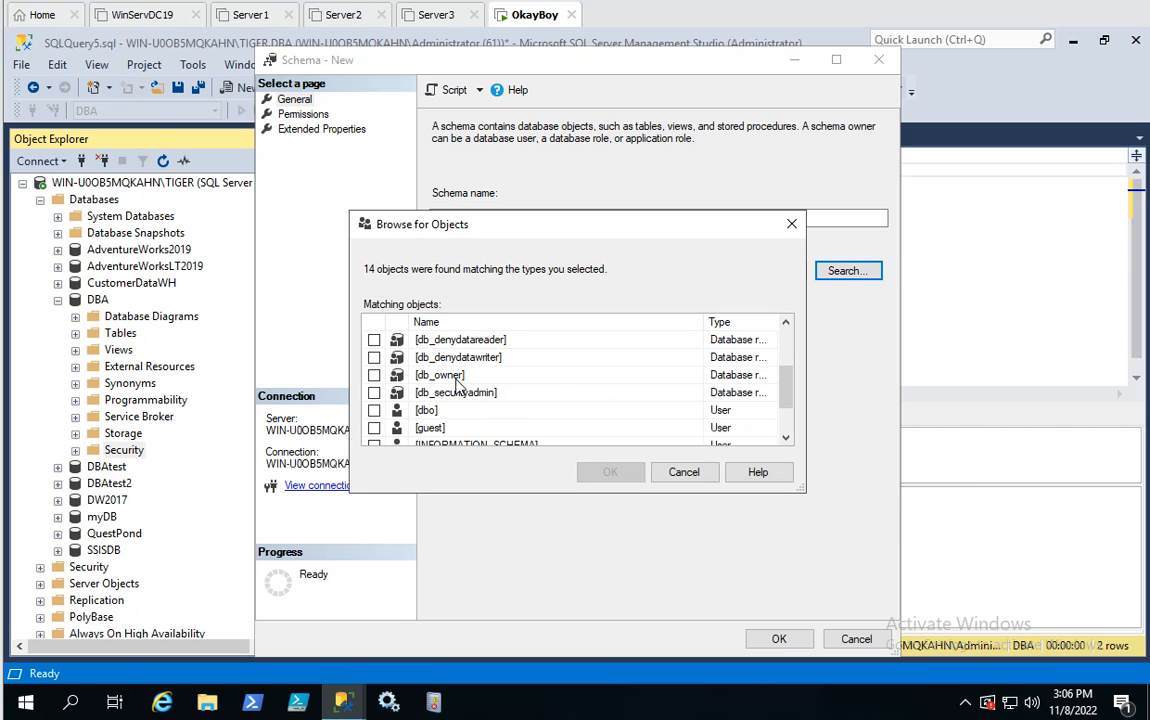
pyautogui.click(374, 375)
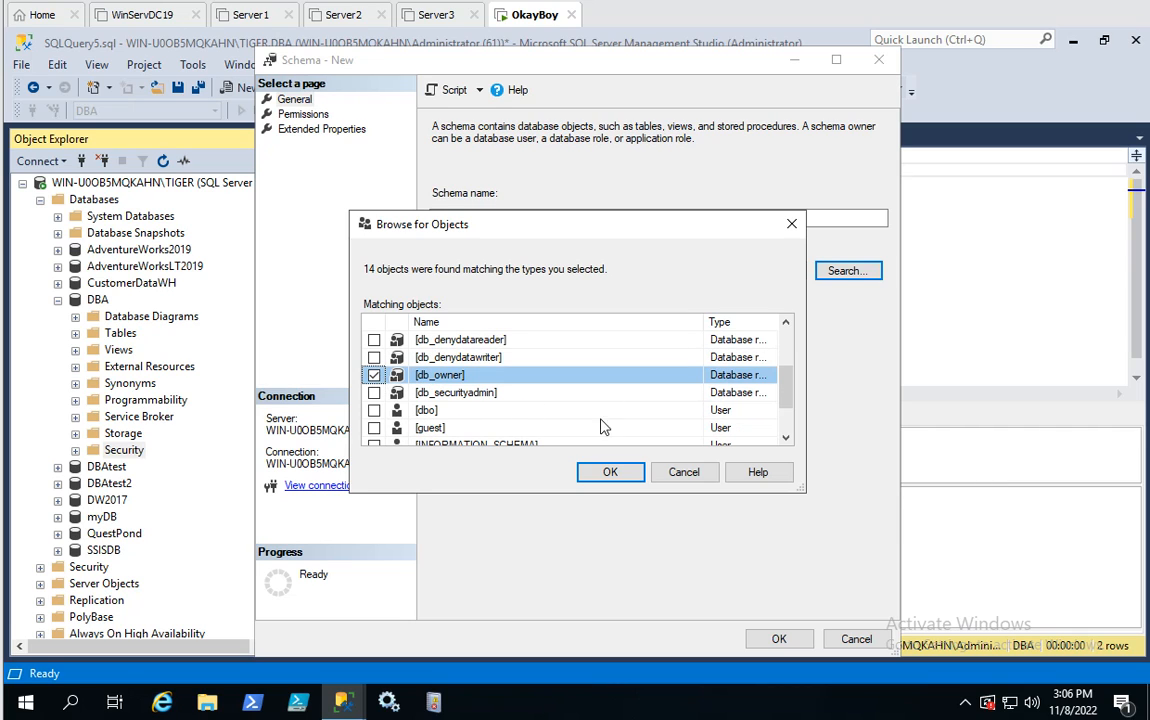
pyautogui.click(616, 479)
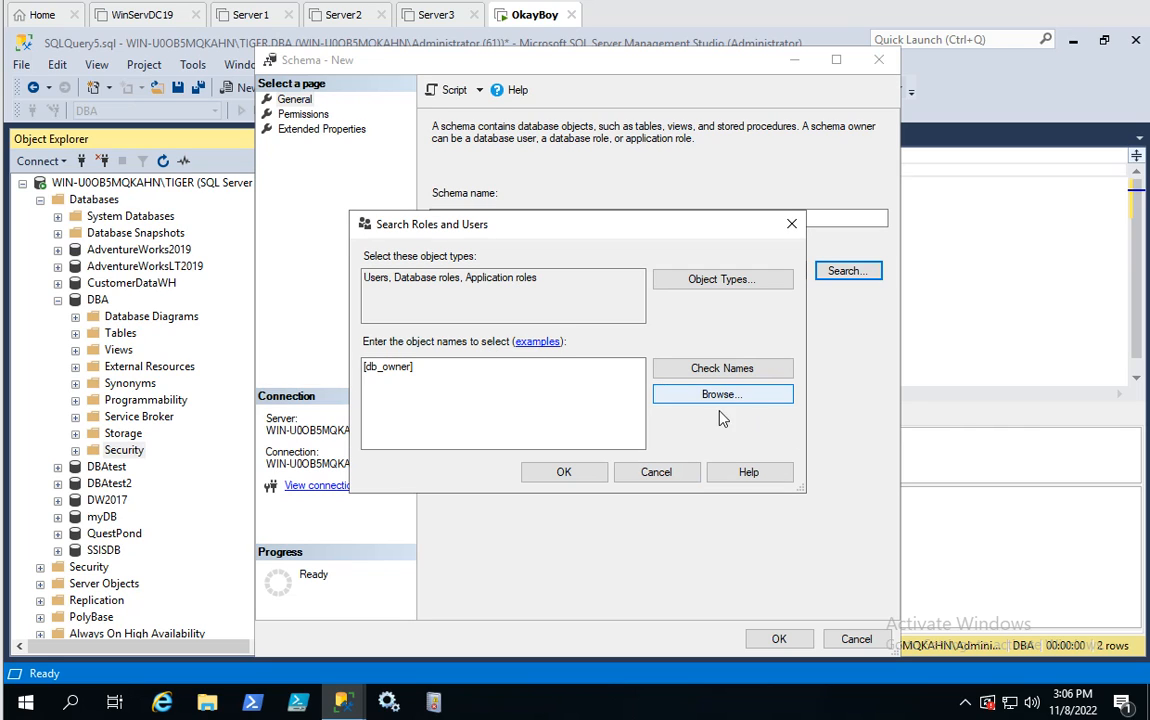
pyautogui.click(566, 473)
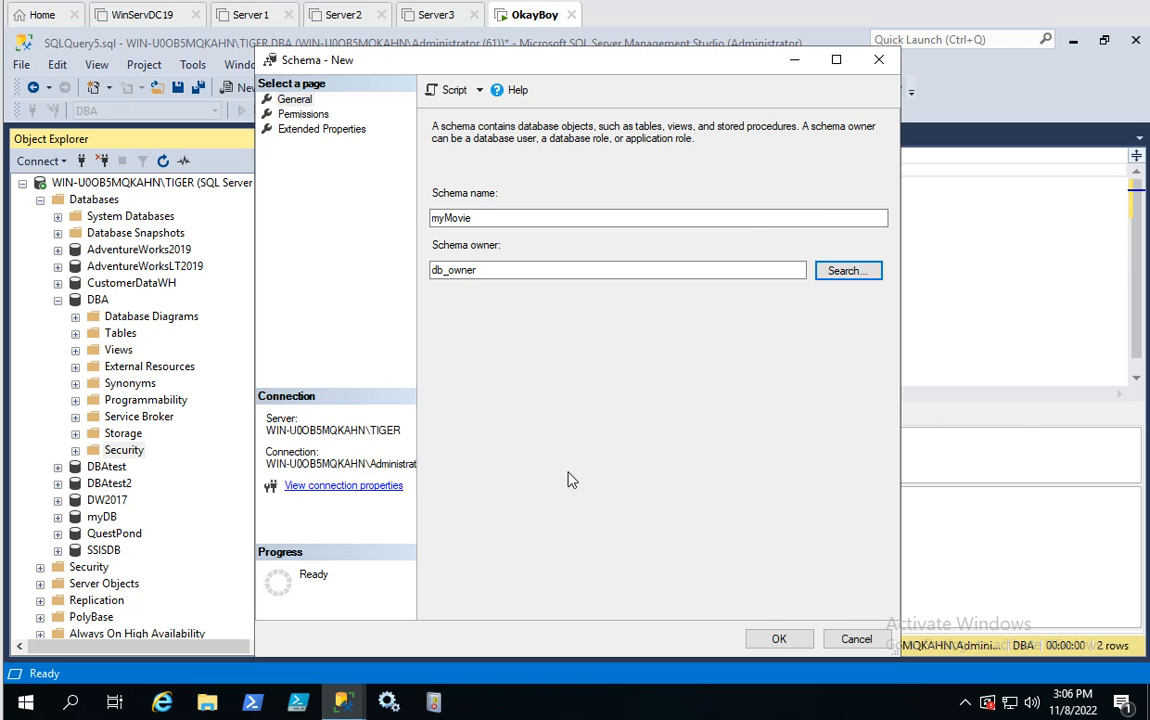
pyautogui.click(784, 639)
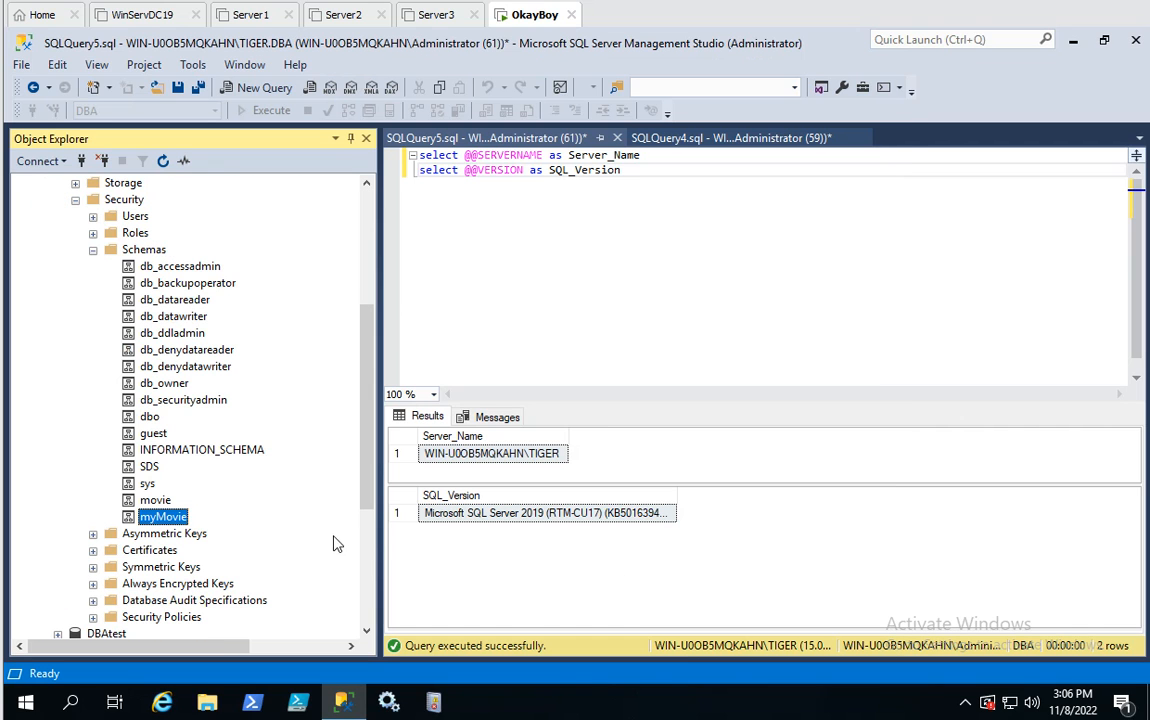
# - Check the Schemas list of the DBA database for myMovie, and collapse the Security folder
pyautogui.click(146, 251)
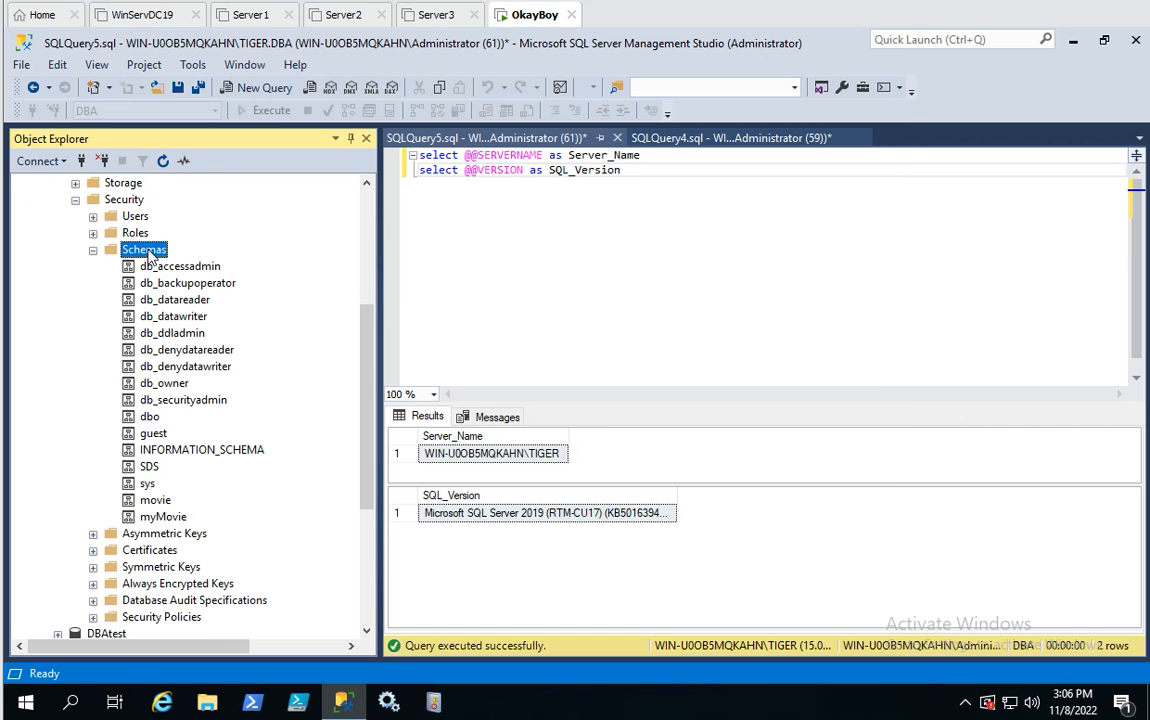
pyautogui.click(161, 520)
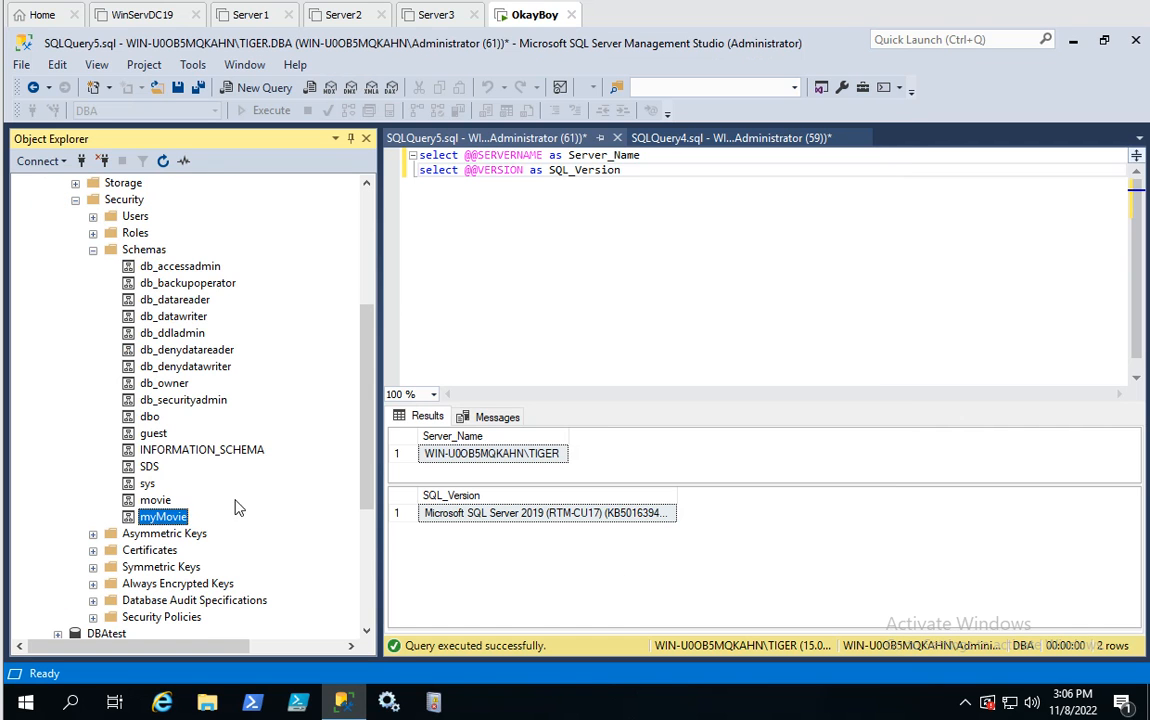
pyautogui.scroll(3, 190, 330)
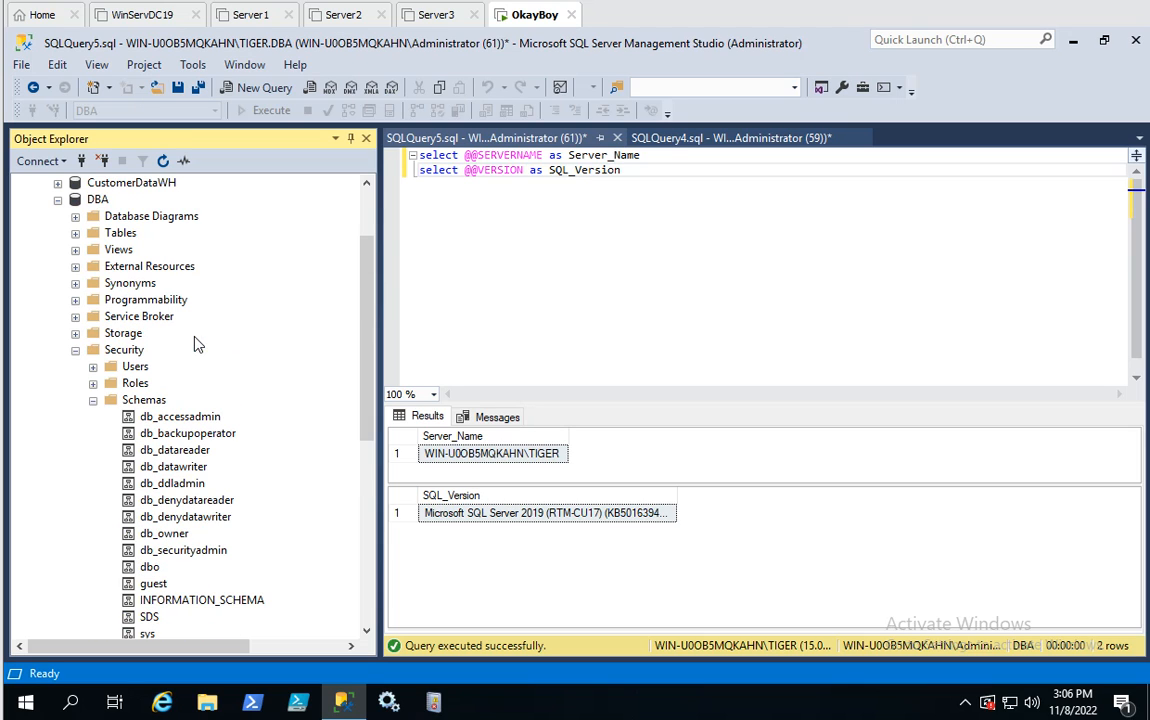
pyautogui.click(93, 399)
pyautogui.click(75, 350)
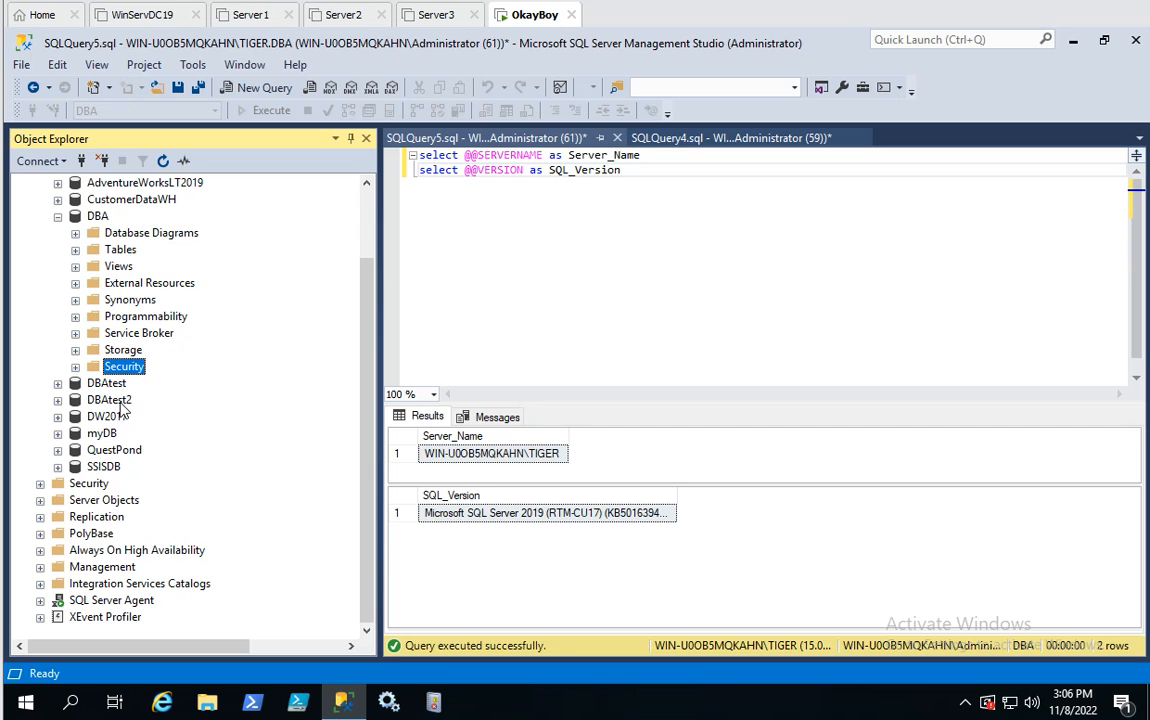
# - Start a new table in the DBA database with an ID column of data type int
pyautogui.rightClick(150, 251)
pyautogui.moveTo(178, 263)
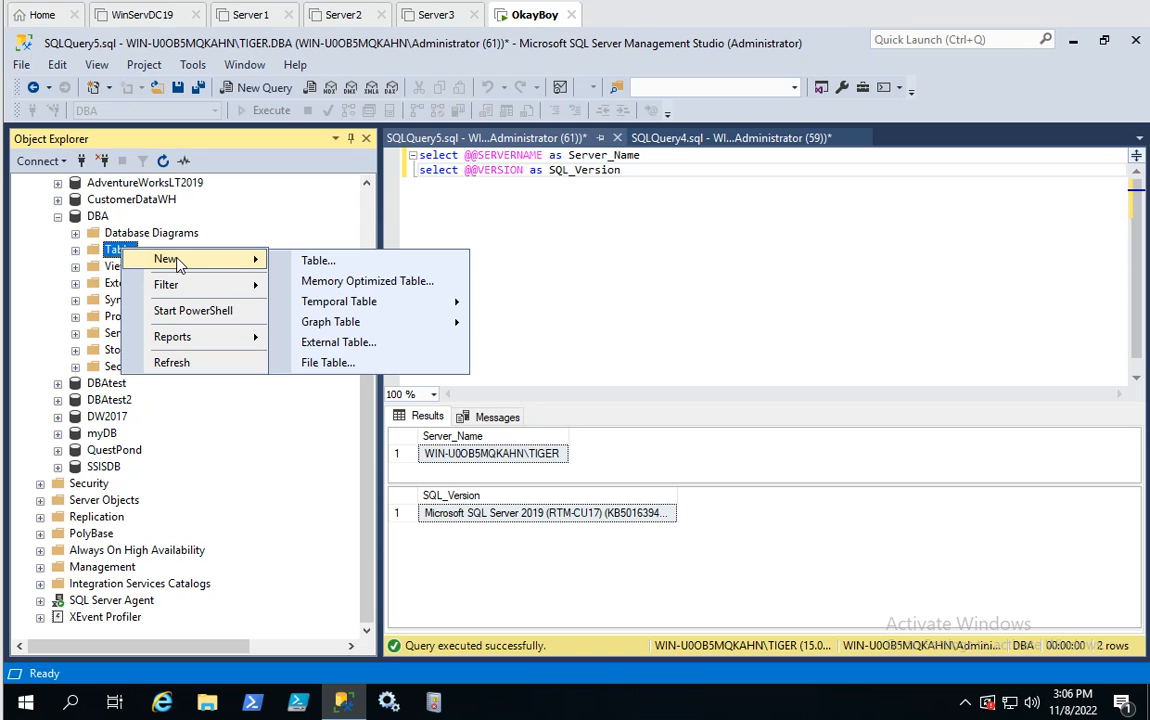
pyautogui.click(318, 261)
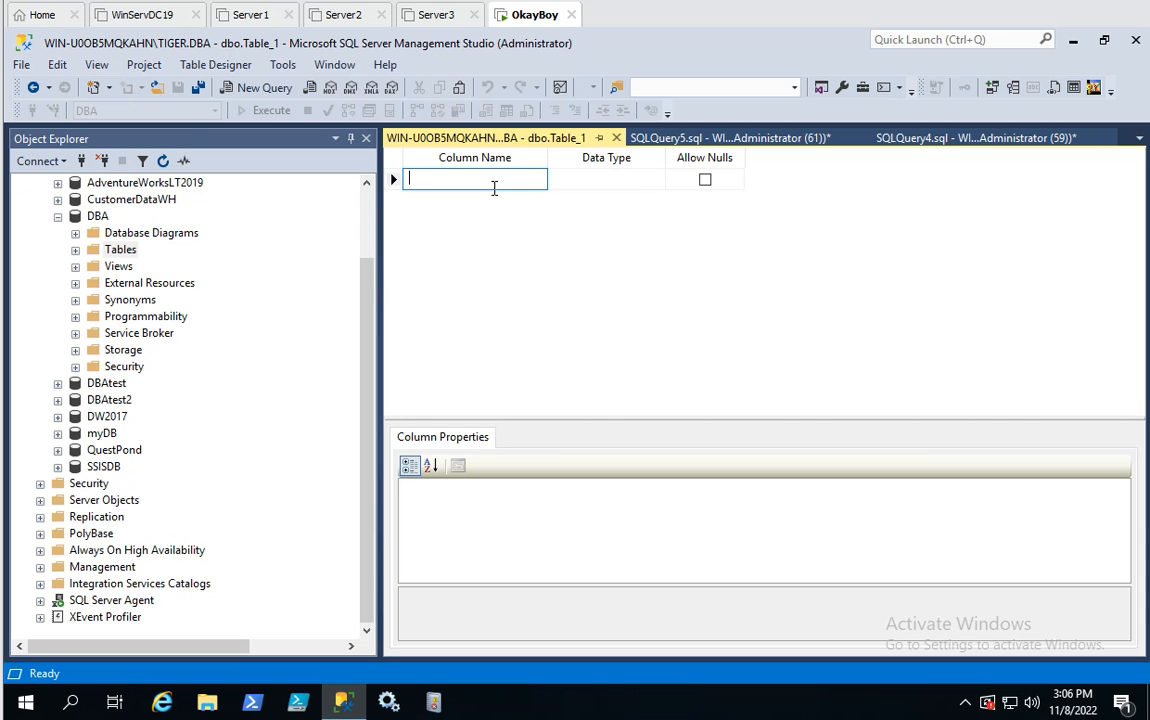
pyautogui.click(591, 180)
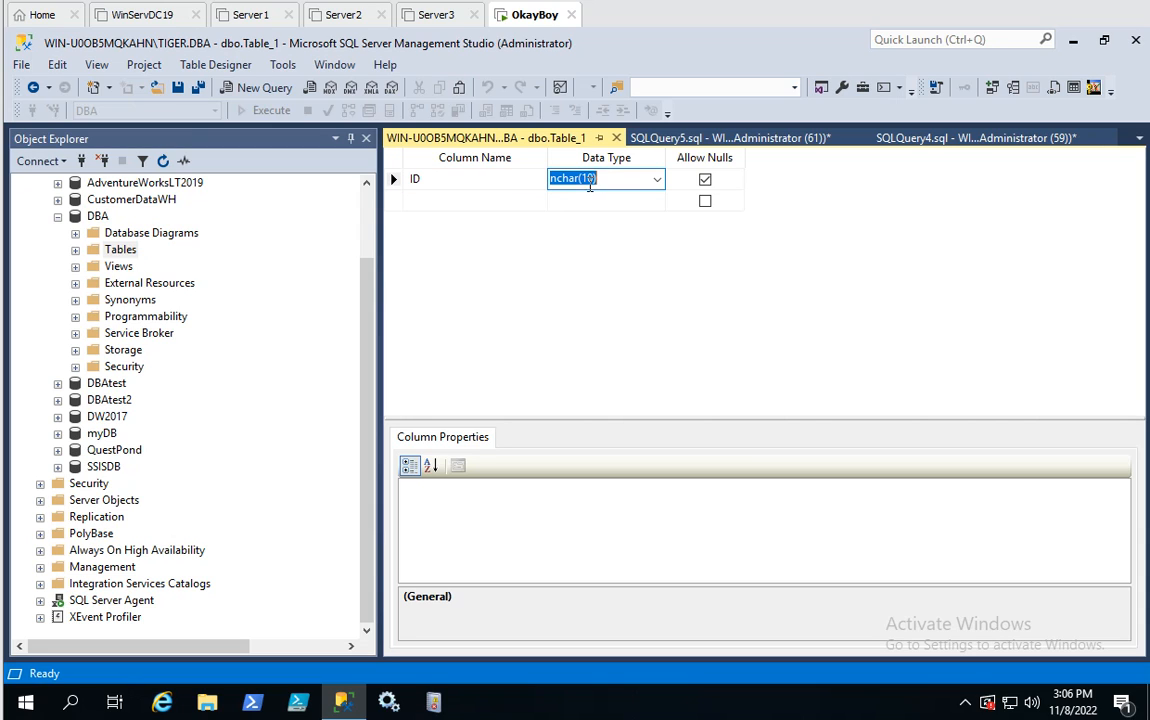
pyautogui.press('BackSpace')
pyautogui.write('id')
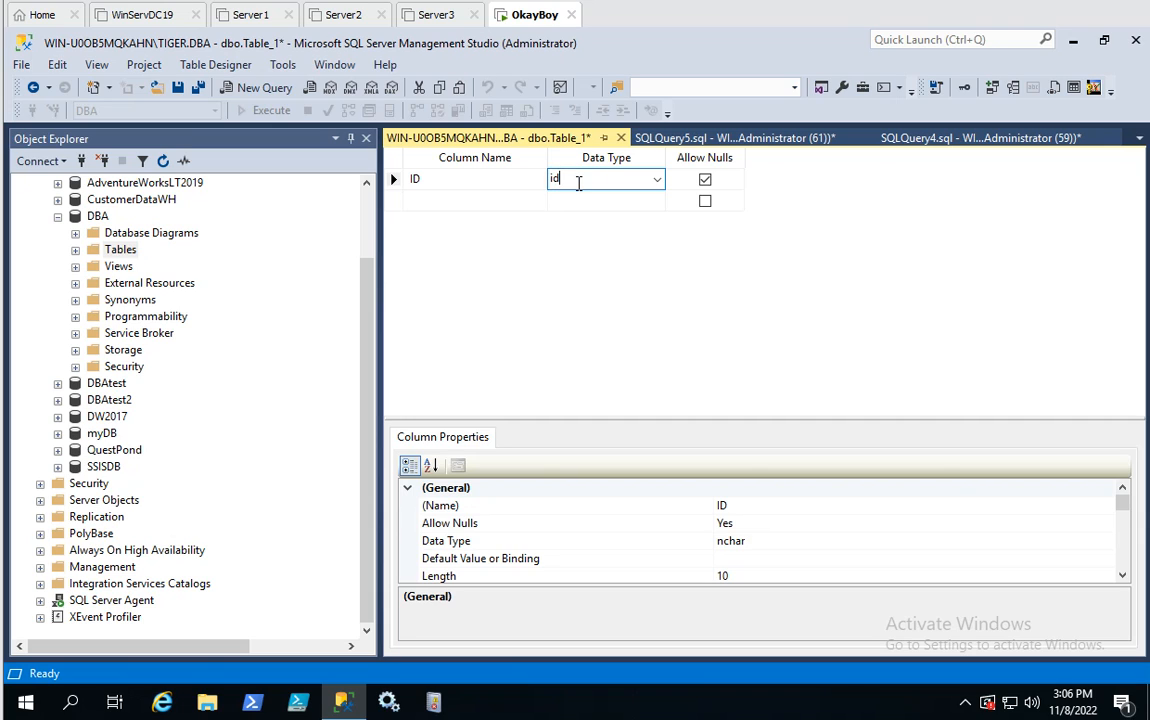
pyautogui.write('int')
# - Add a second column called Name below ID, keeping the default data type
pyautogui.click(430, 201)
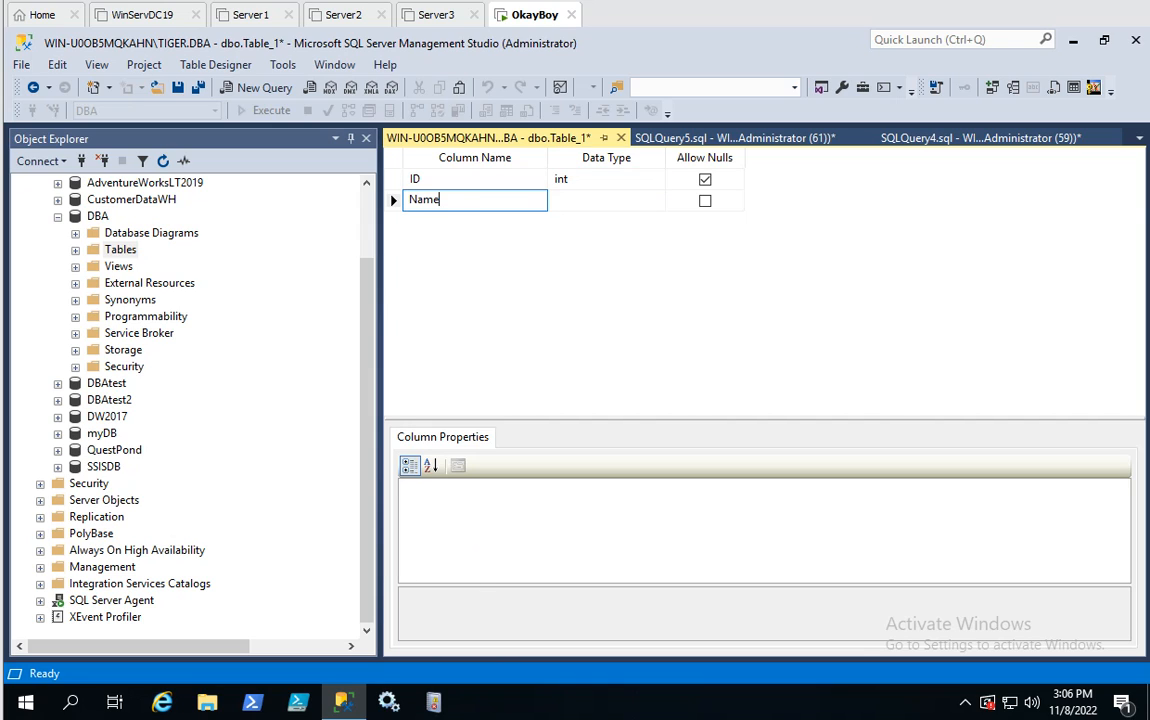
pyautogui.write('Name')
pyautogui.press('Return')
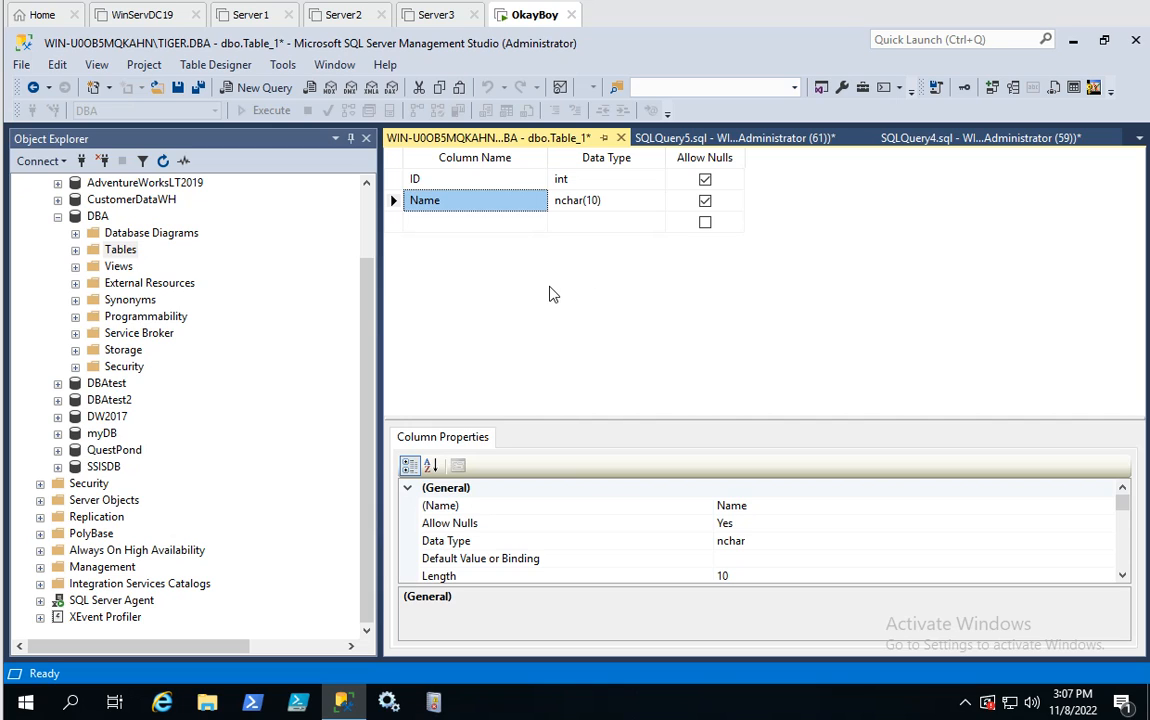
# - Open the new table's properties and set its schema to myMovie
pyautogui.rightClick(398, 162)
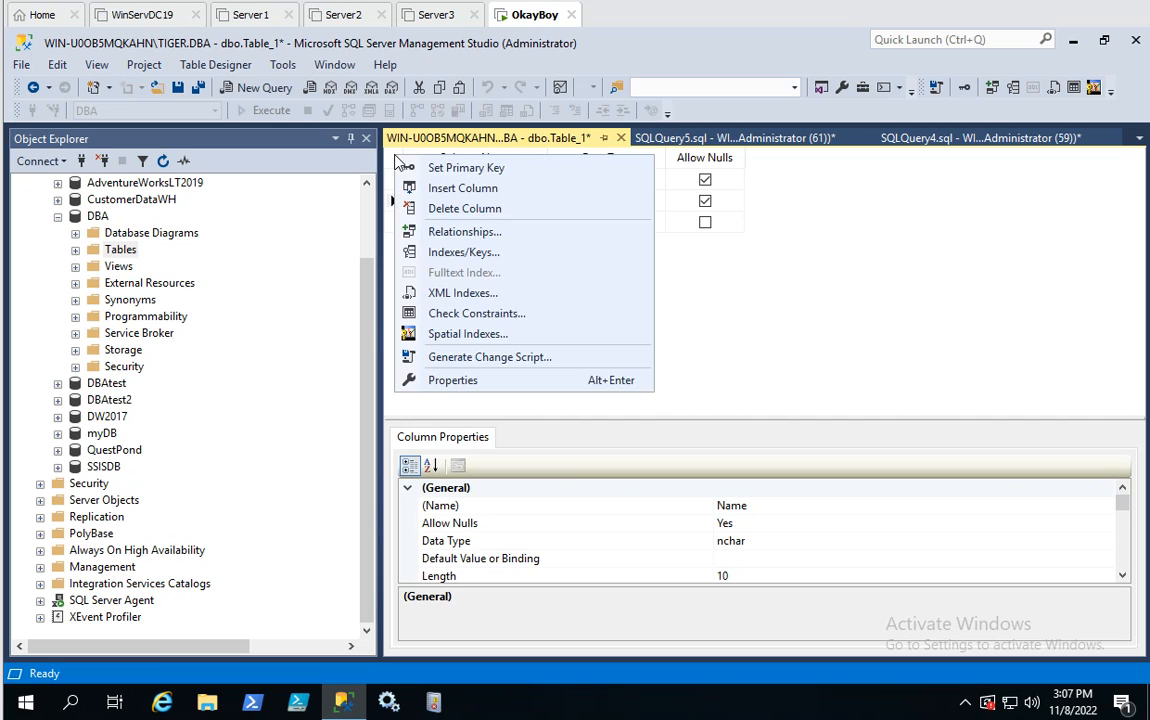
pyautogui.click(445, 382)
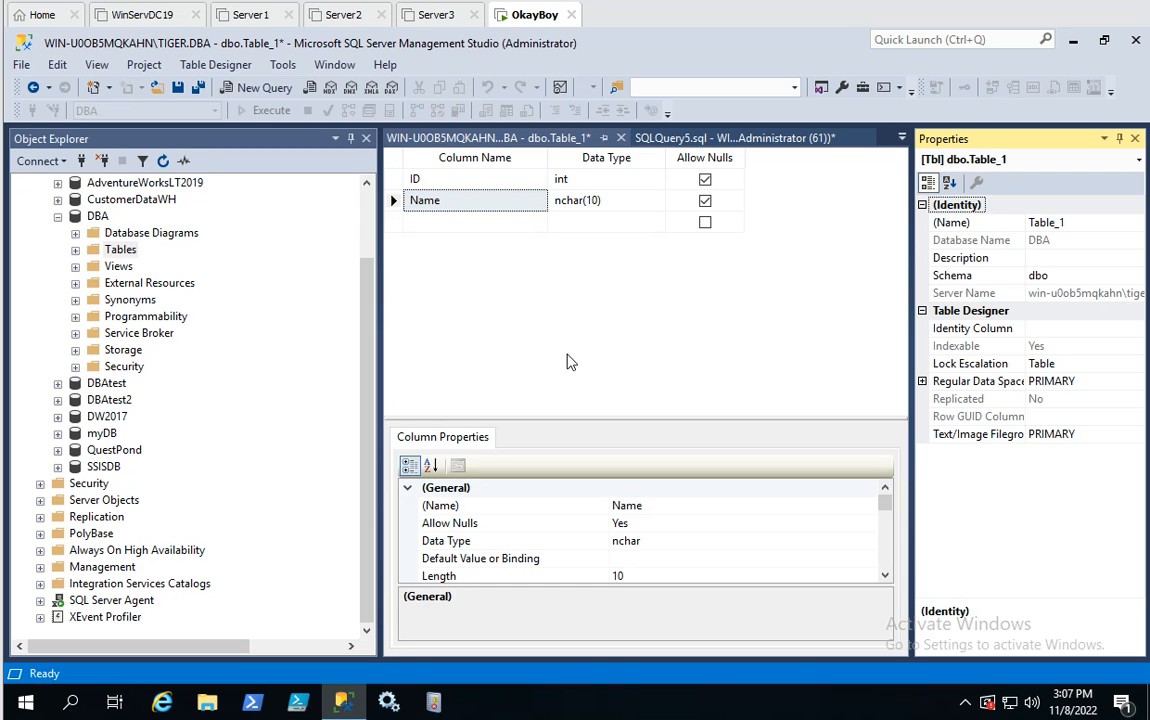
pyautogui.click(1069, 278)
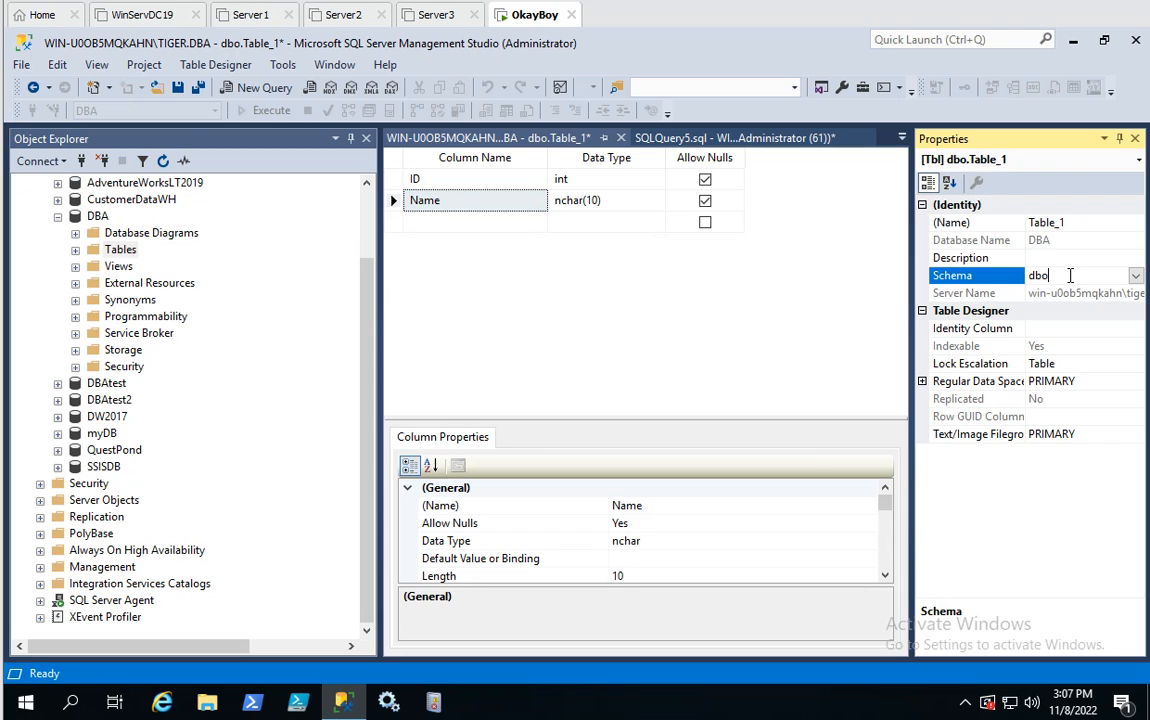
pyautogui.click(1136, 277)
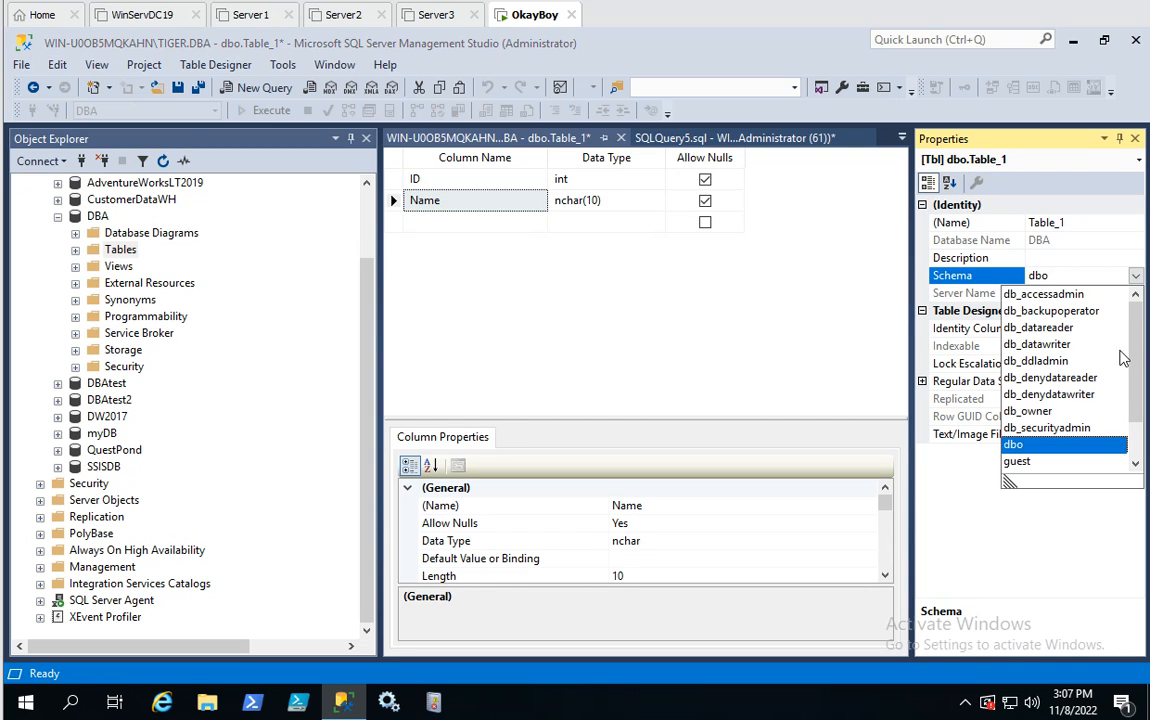
pyautogui.scroll(-1, 1138, 362)
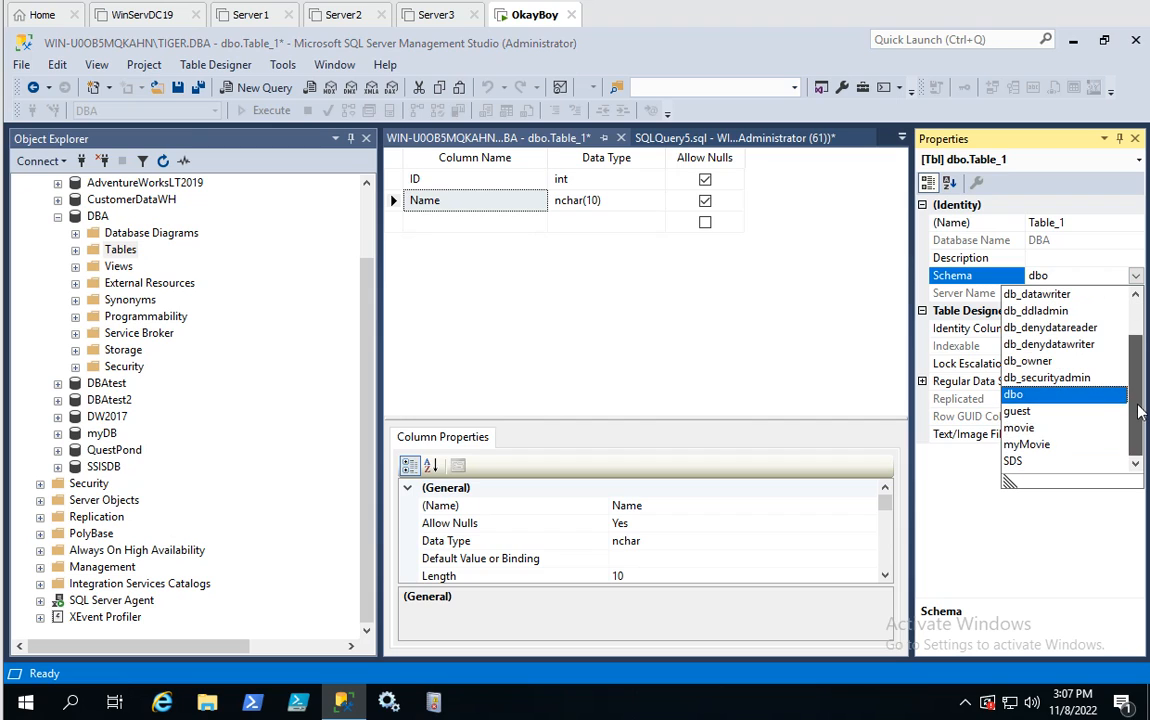
pyautogui.click(1030, 444)
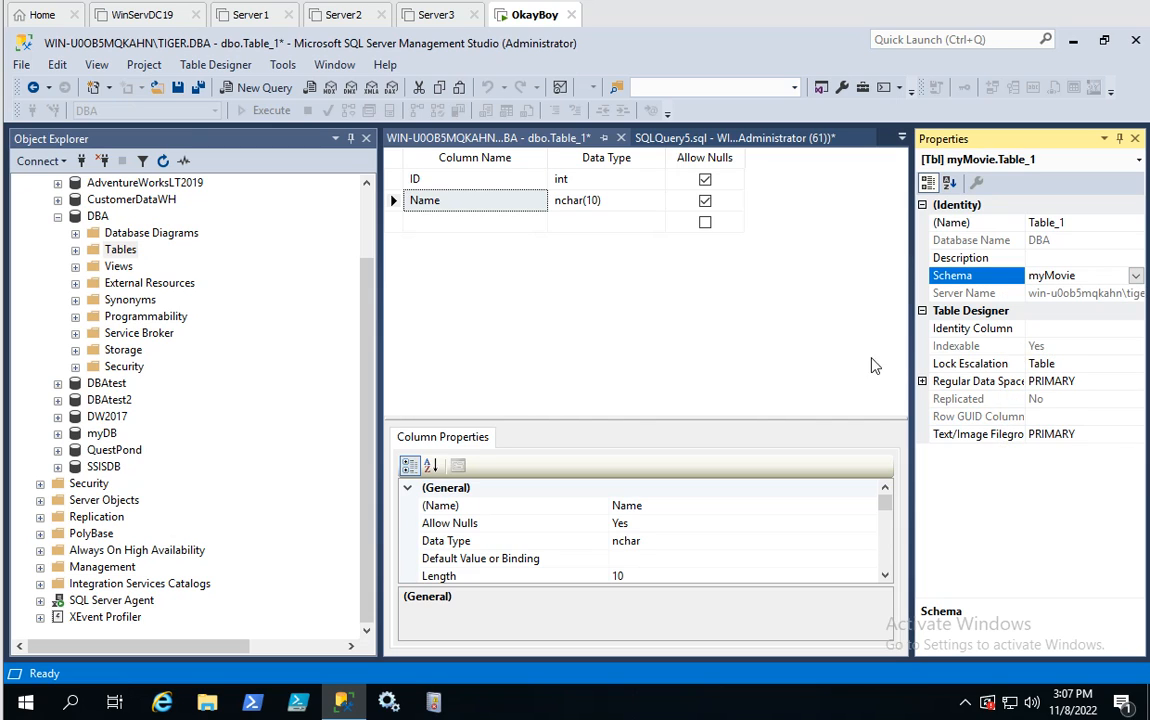
# - Close the table design and save the table under the name ActionMovie
pyautogui.click(621, 137)
pyautogui.click(555, 474)
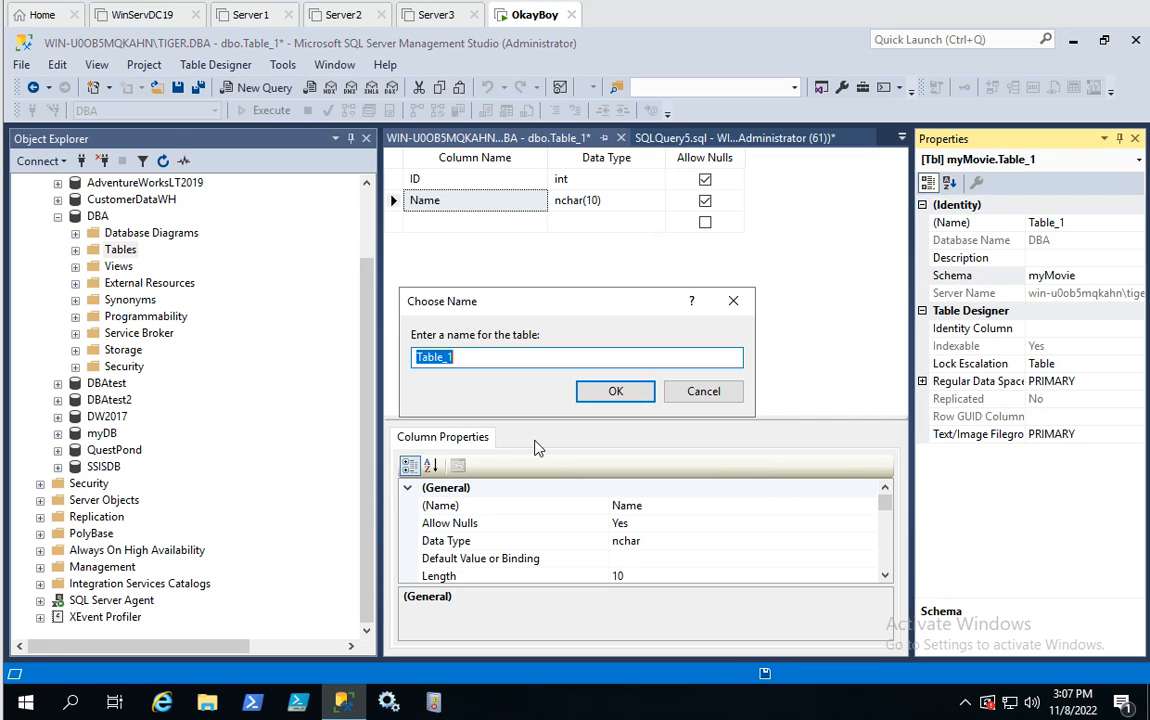
pyautogui.press('BackSpace')
pyautogui.write('ActionMovie')
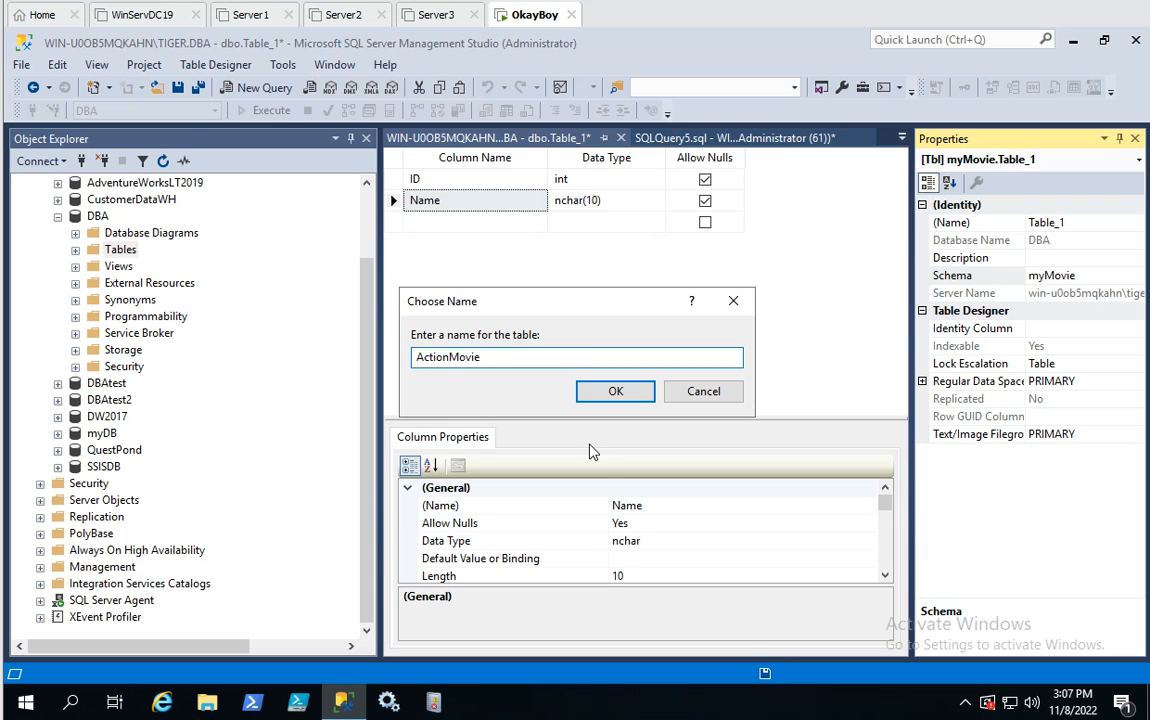
pyautogui.click(614, 391)
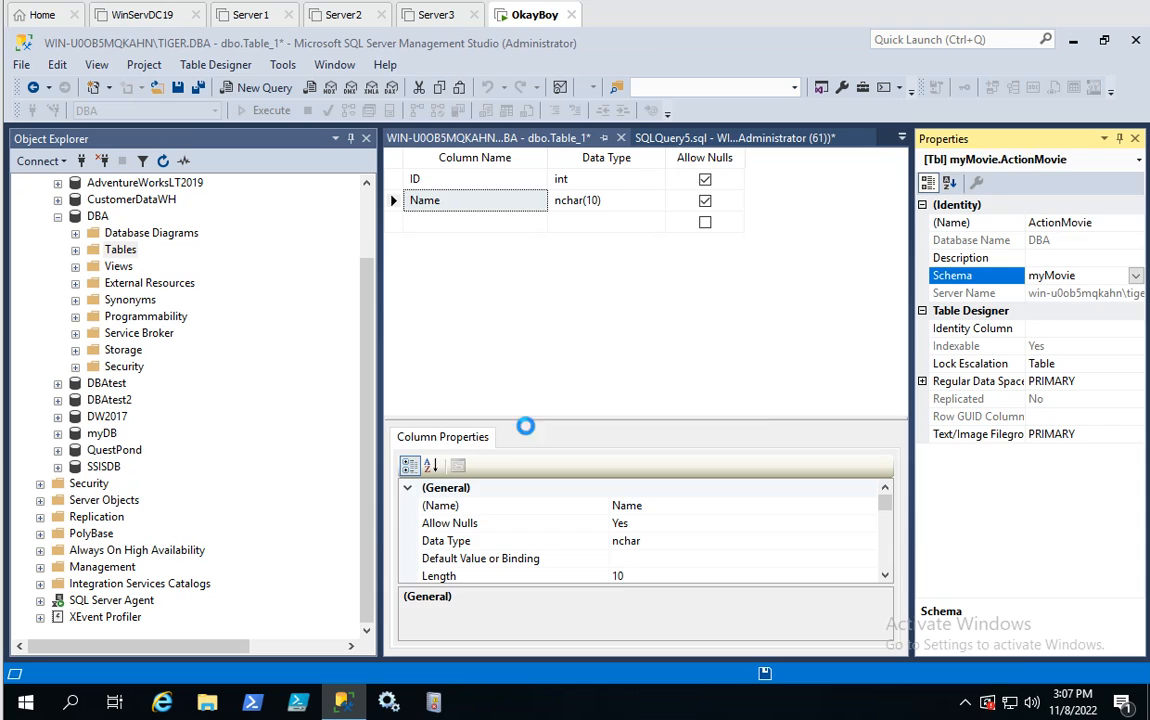
pyautogui.hotkey('ctrl', 'F4')
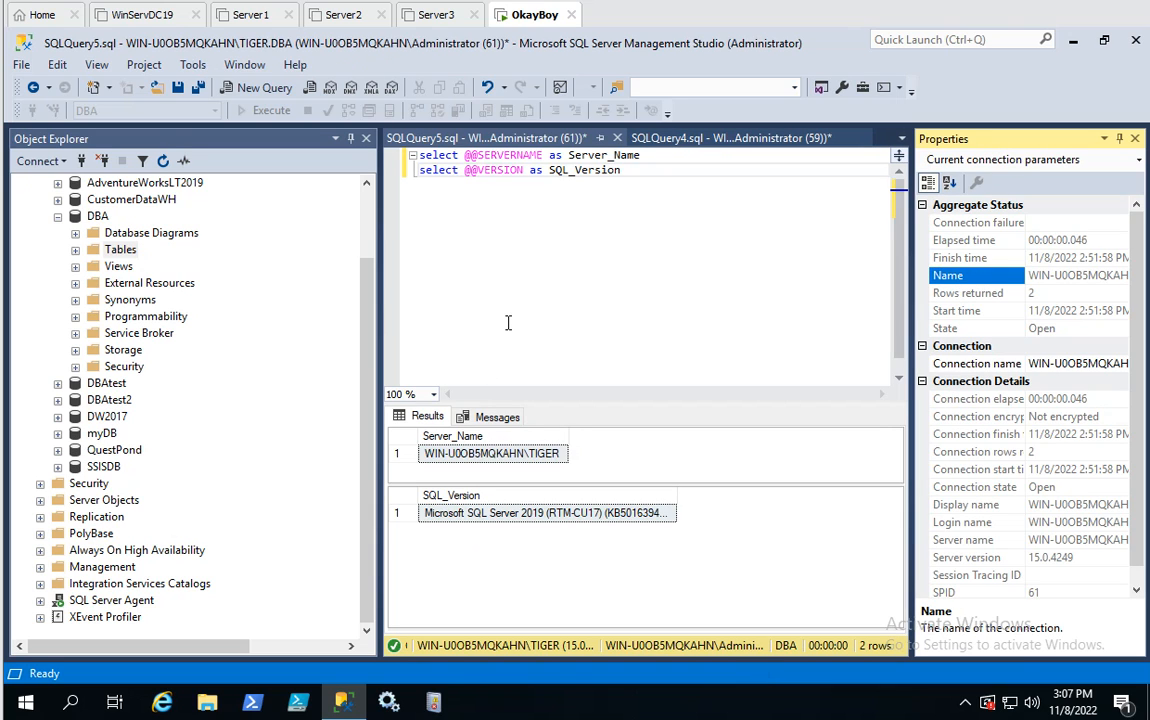
# - Expand the DBA database's tables, refresh the list and select the myMovie.ActionMovie table
pyautogui.click(75, 250)
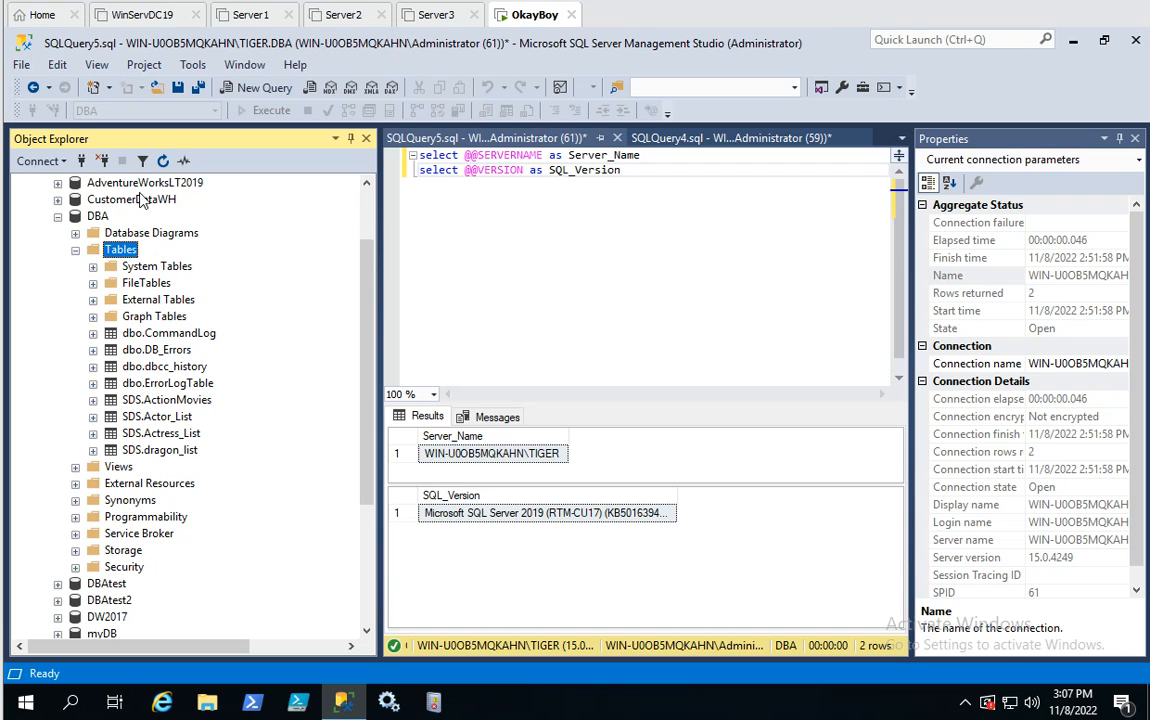
pyautogui.click(163, 160)
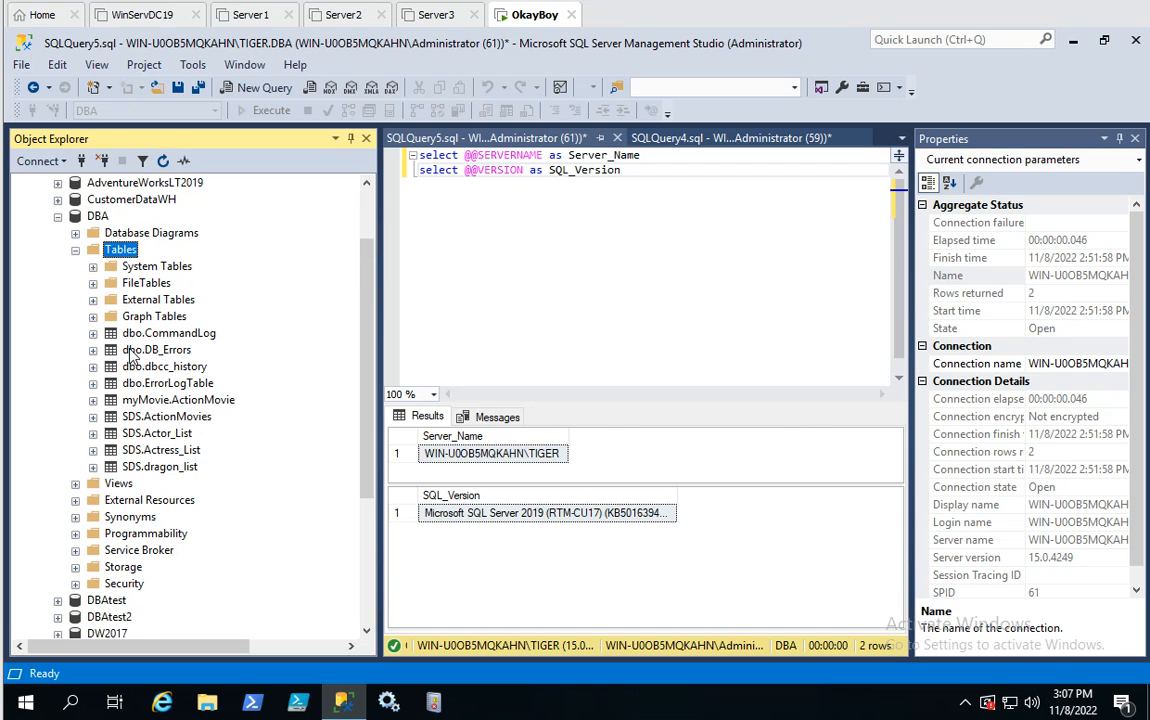
pyautogui.click(146, 400)
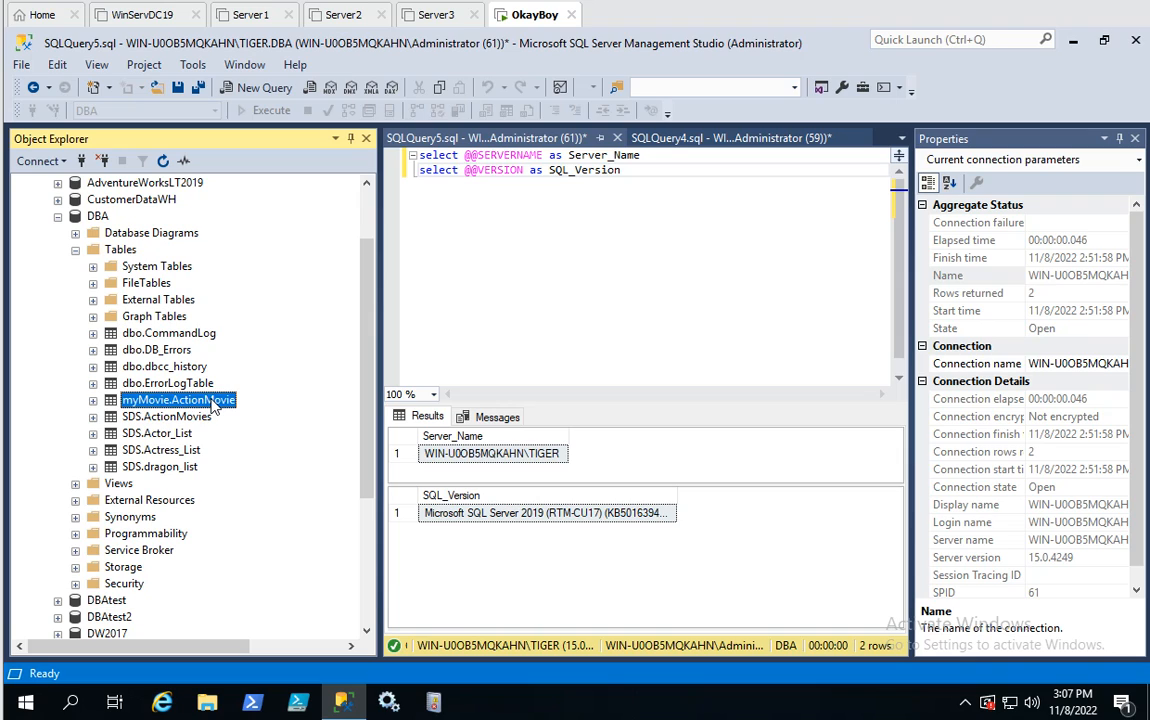
# - Start a flat file import into the DBA database and choose MovieName.txt from the Desktop as the input file
pyautogui.click(96, 217)
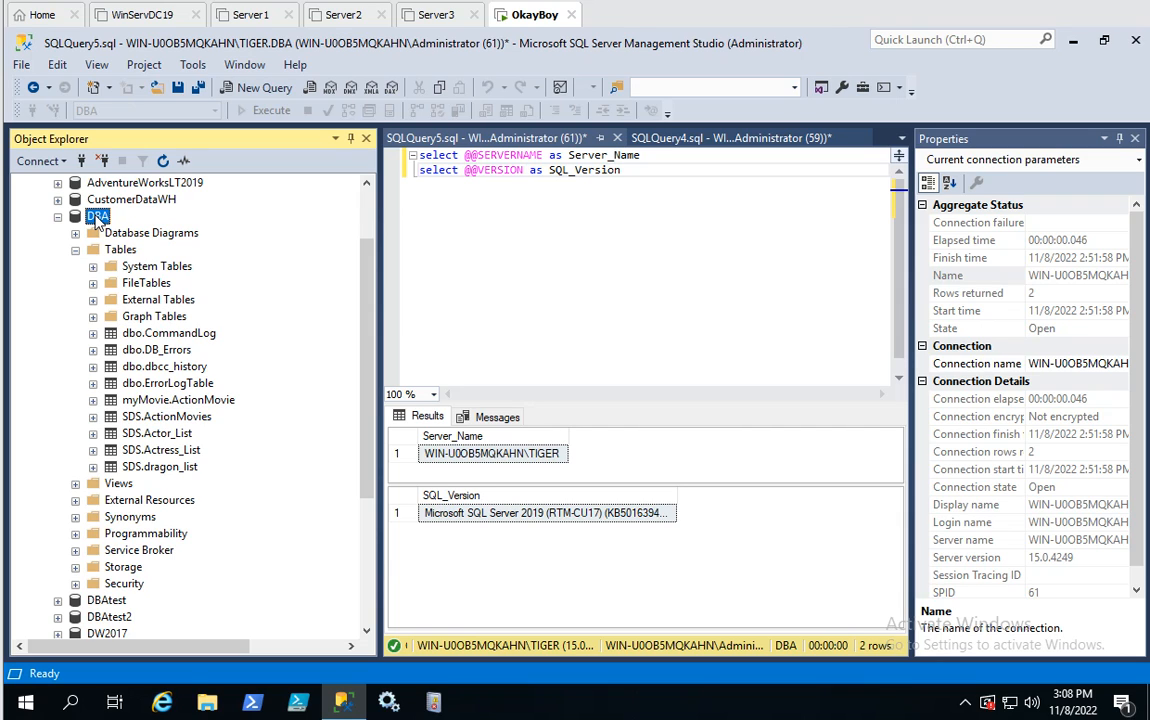
pyautogui.rightClick(96, 220)
pyautogui.moveTo(208, 298)
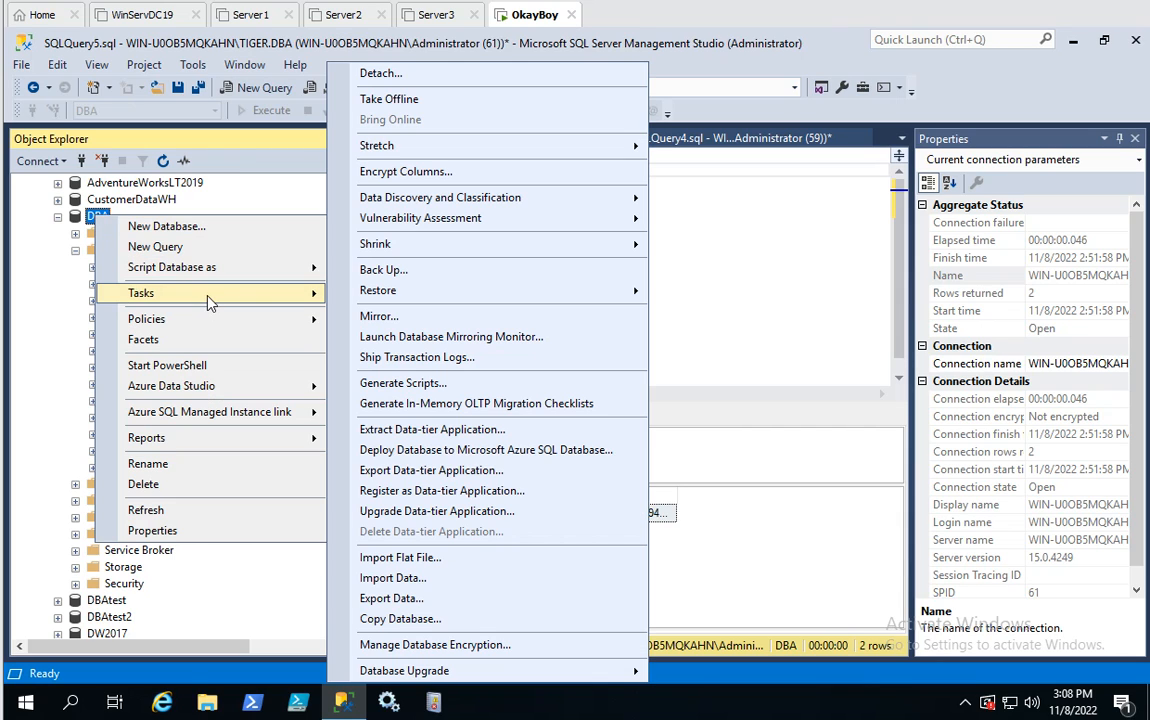
pyautogui.click(432, 563)
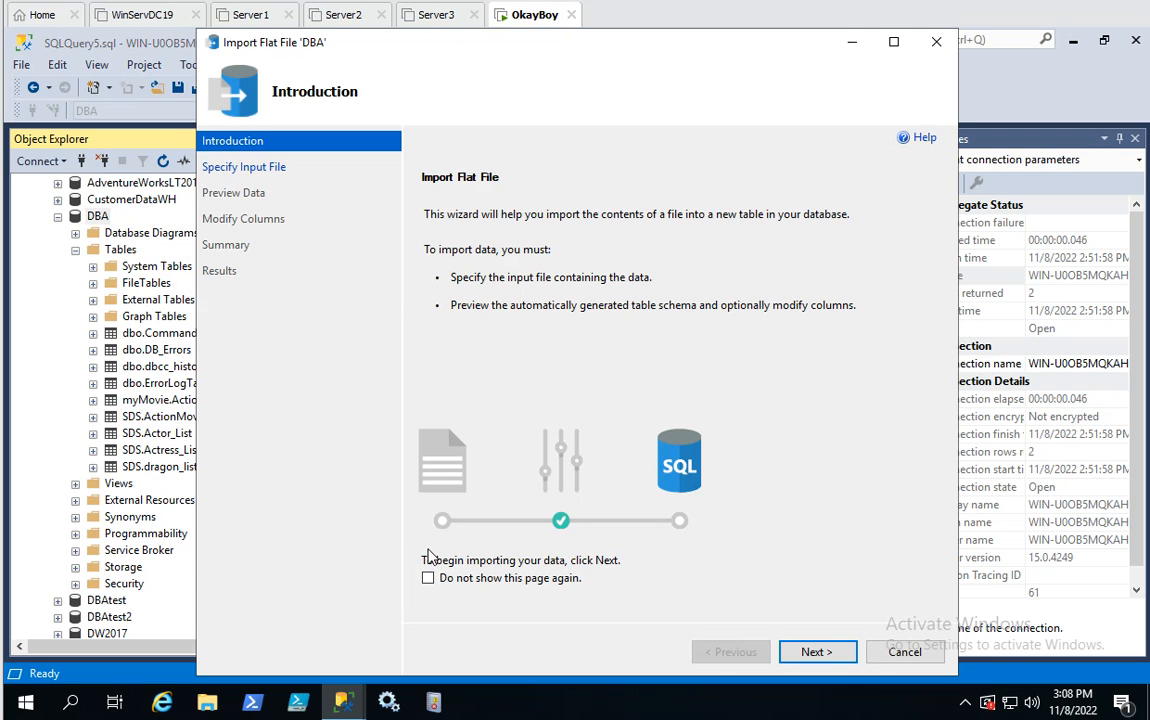
pyautogui.click(816, 652)
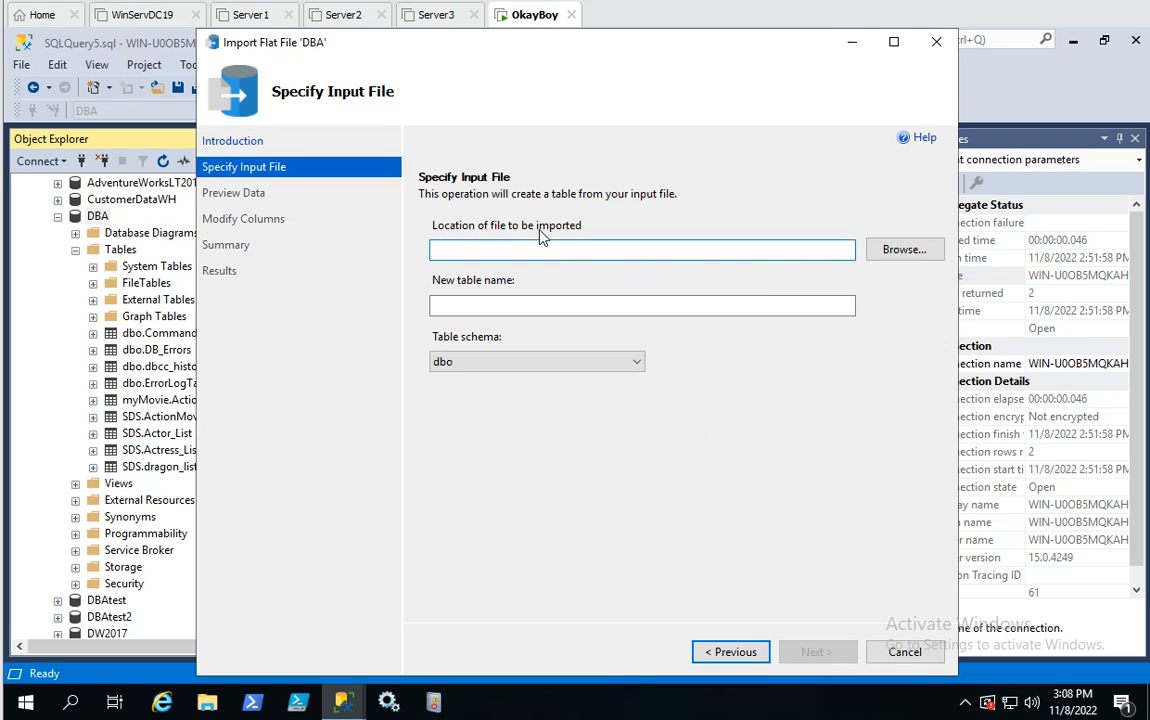
pyautogui.click(903, 251)
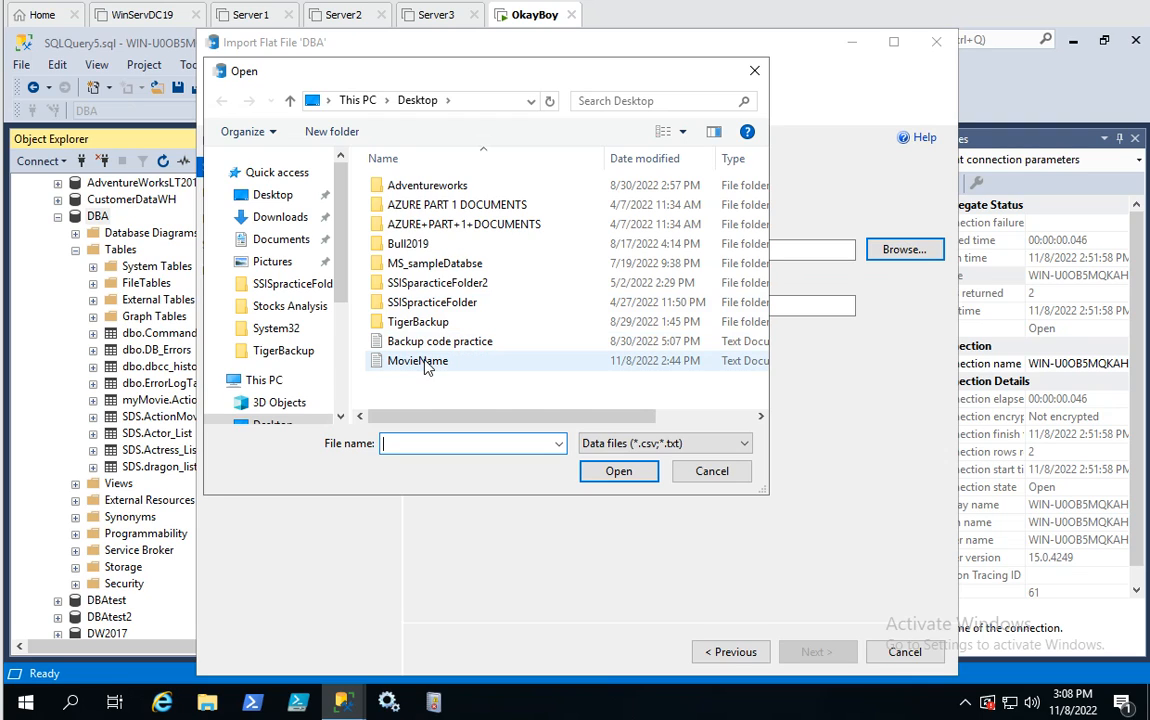
pyautogui.click(422, 363)
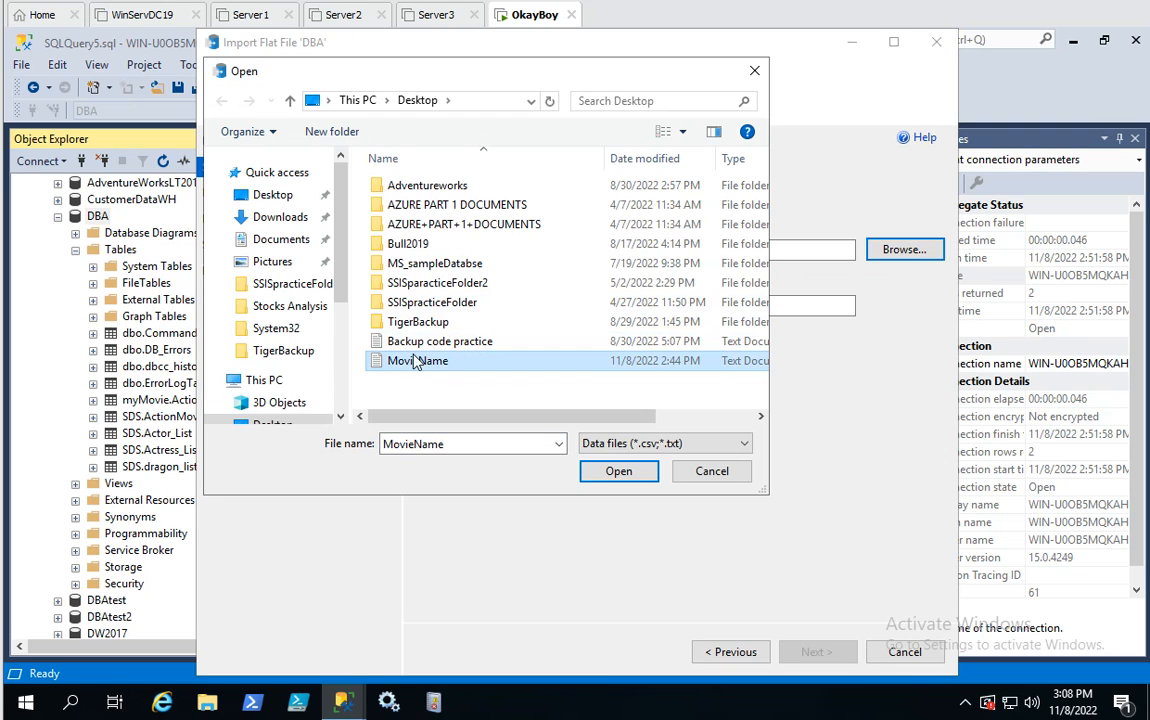
pyautogui.click(618, 471)
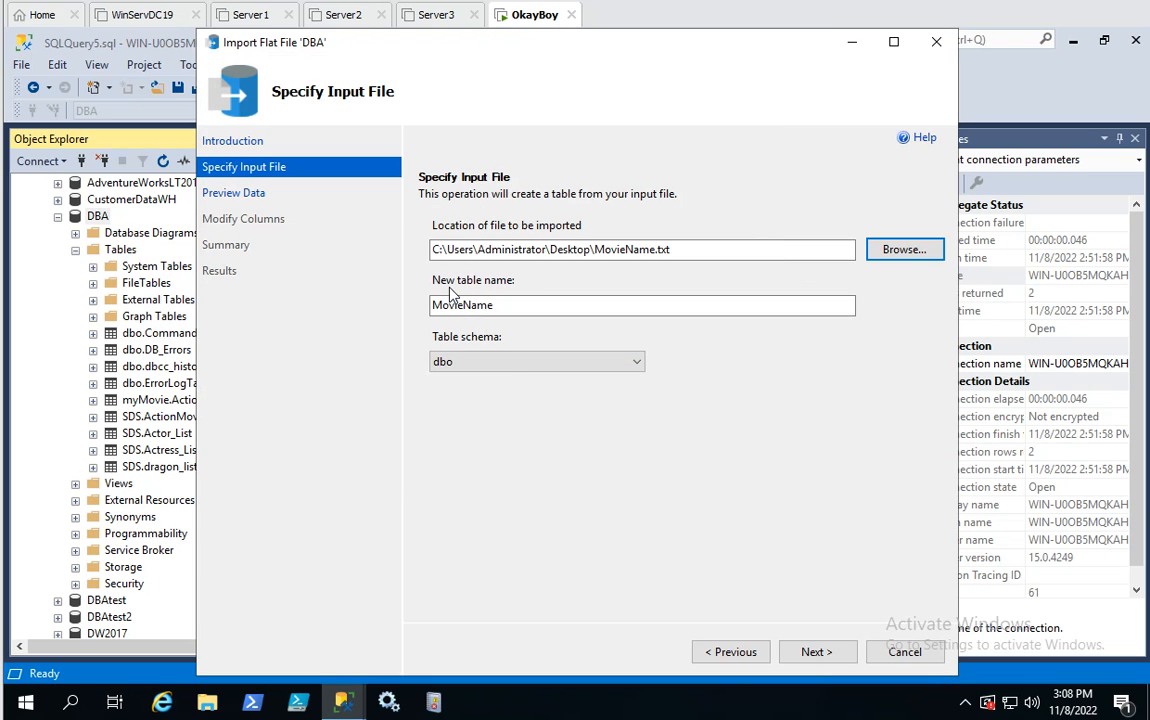
# - Name the import's new table MovieName1, assign it to the myMovie schema and proceed to the data preview
pyautogui.click(494, 307)
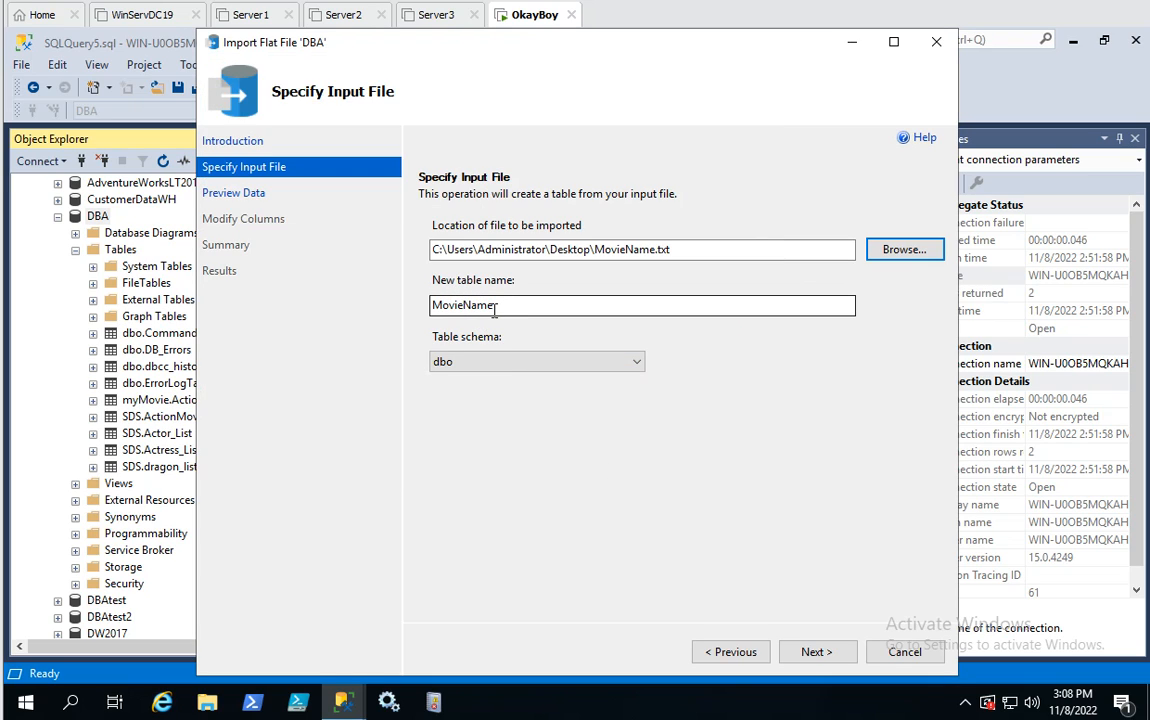
pyautogui.click(529, 308)
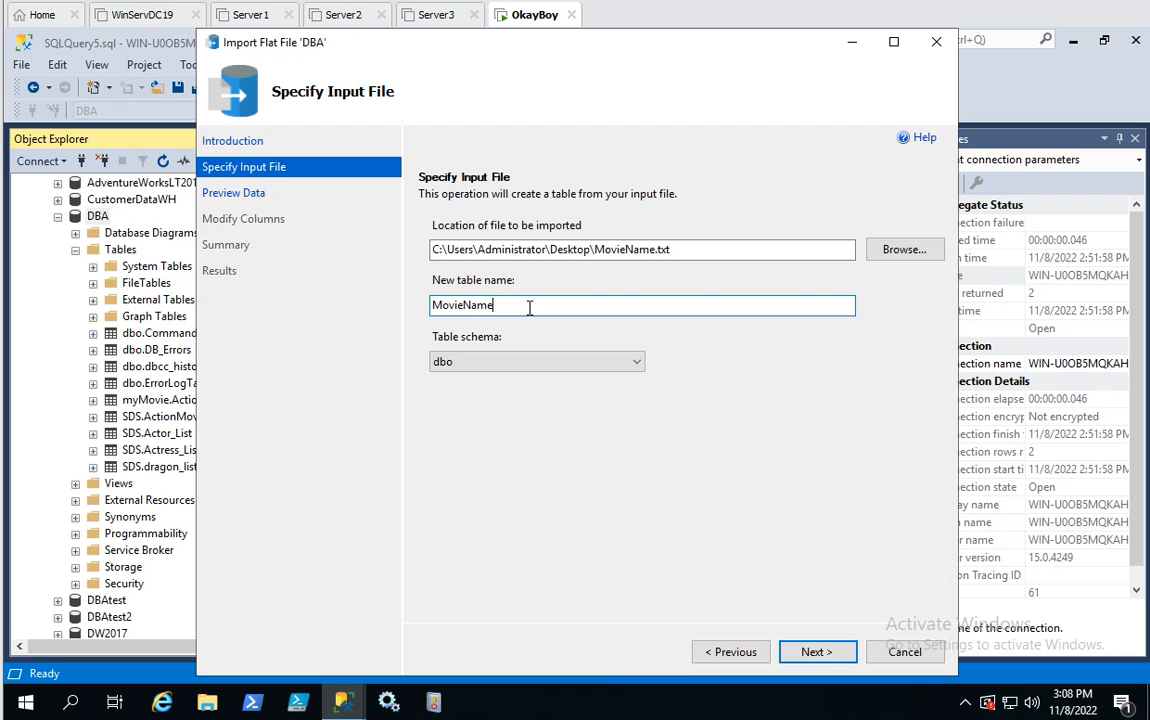
pyautogui.click(468, 366)
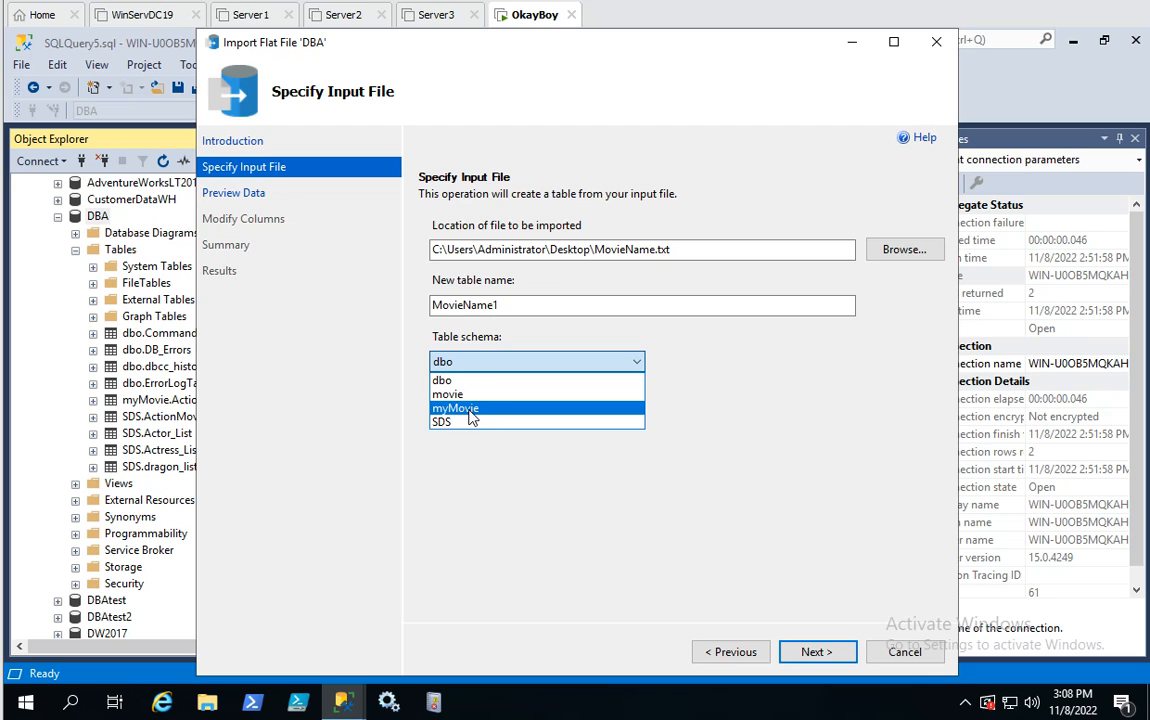
pyautogui.click(481, 410)
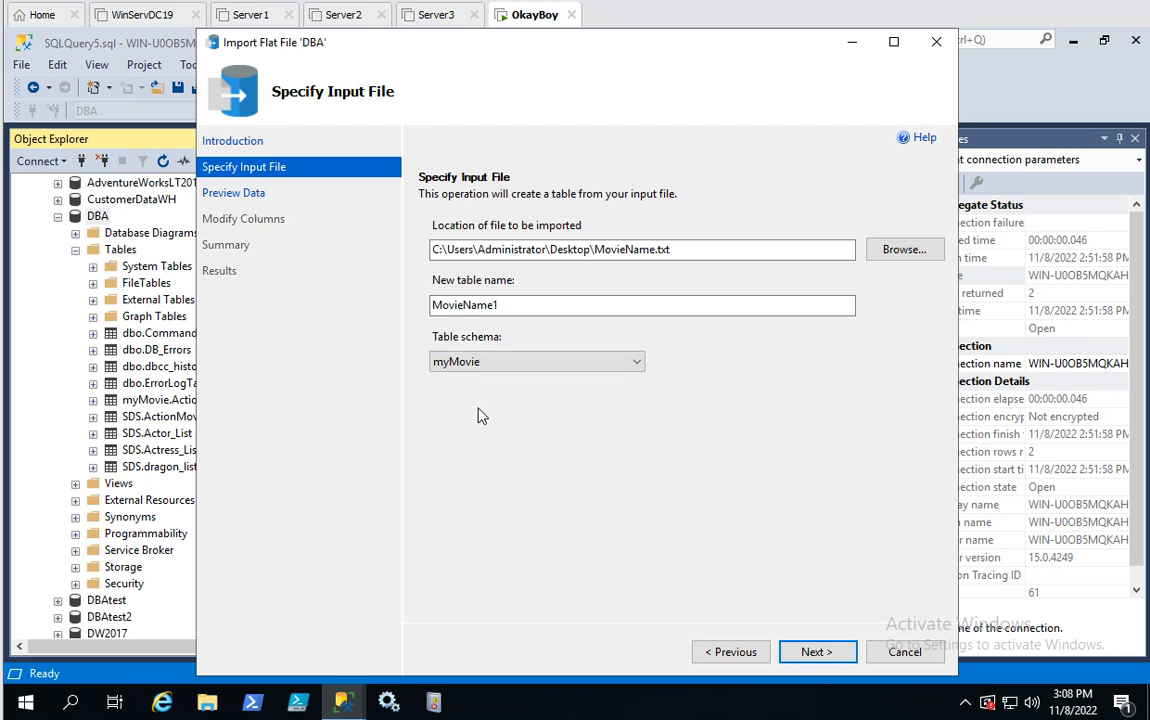
pyautogui.click(815, 652)
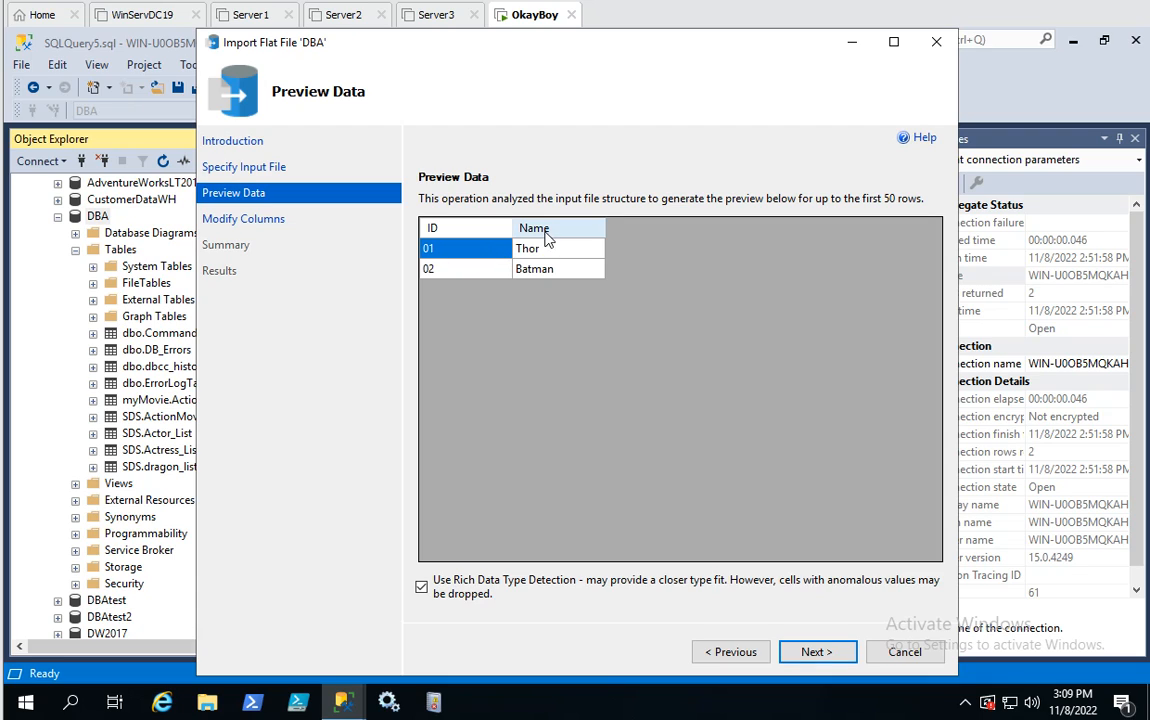
# - Accept the previewed data, make the ID column the primary key, and finish the import
pyautogui.click(816, 652)
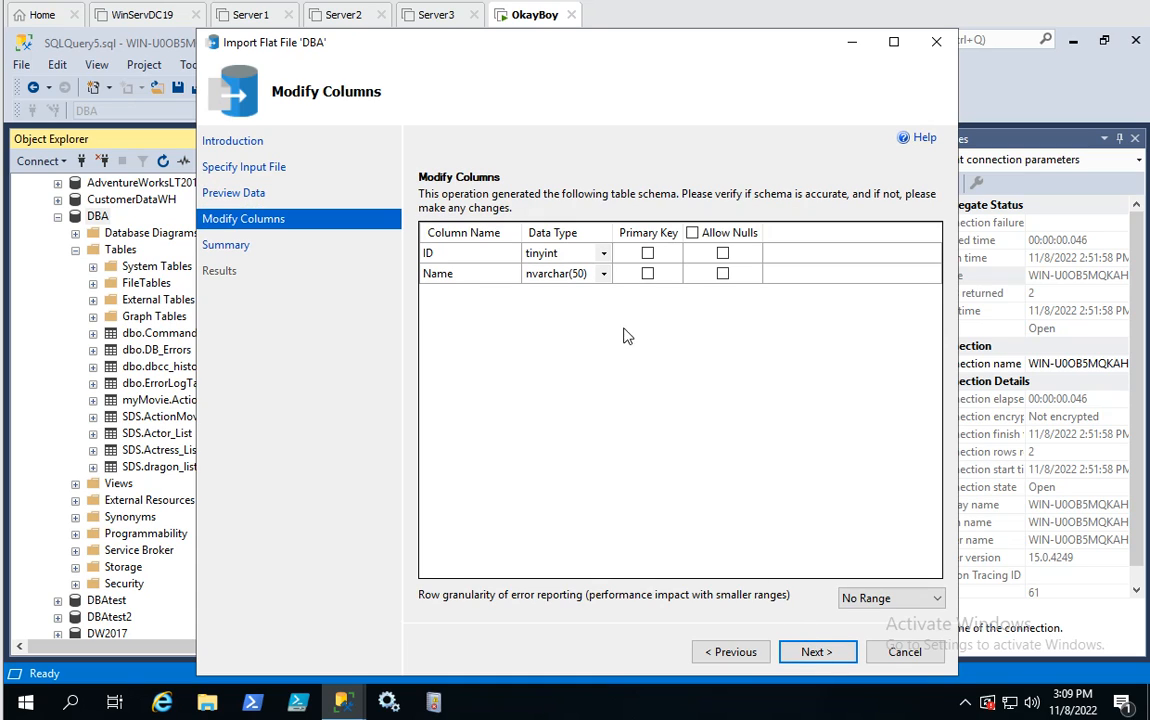
pyautogui.click(647, 253)
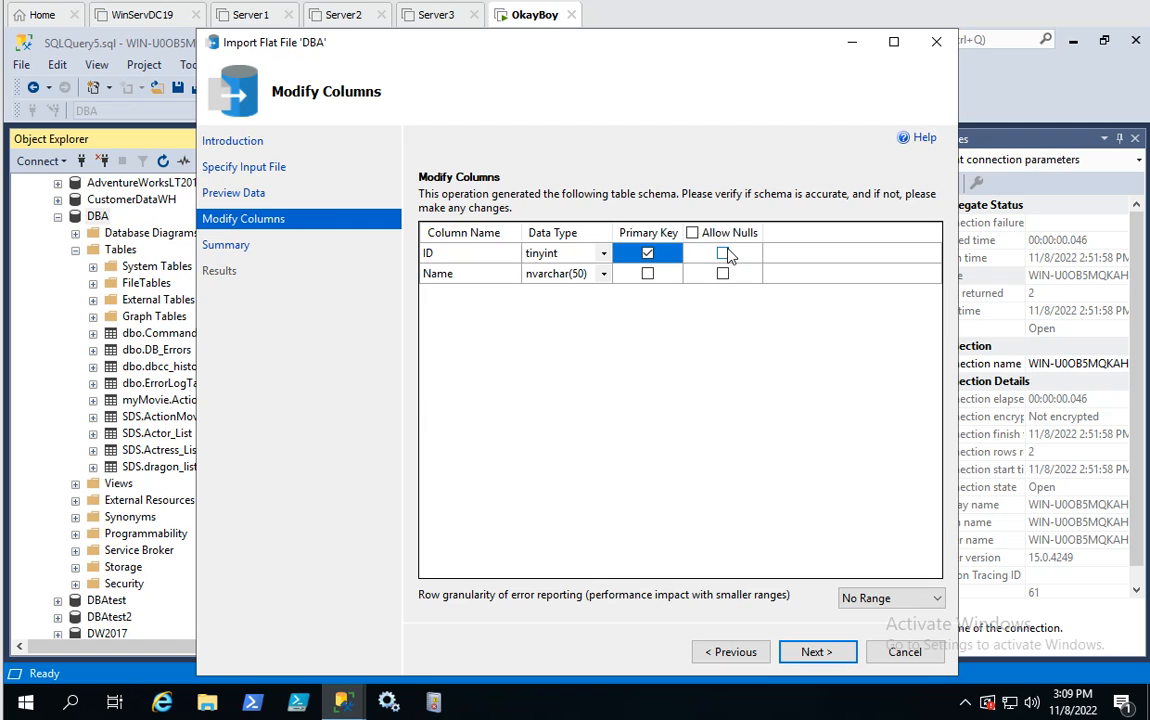
pyautogui.click(817, 653)
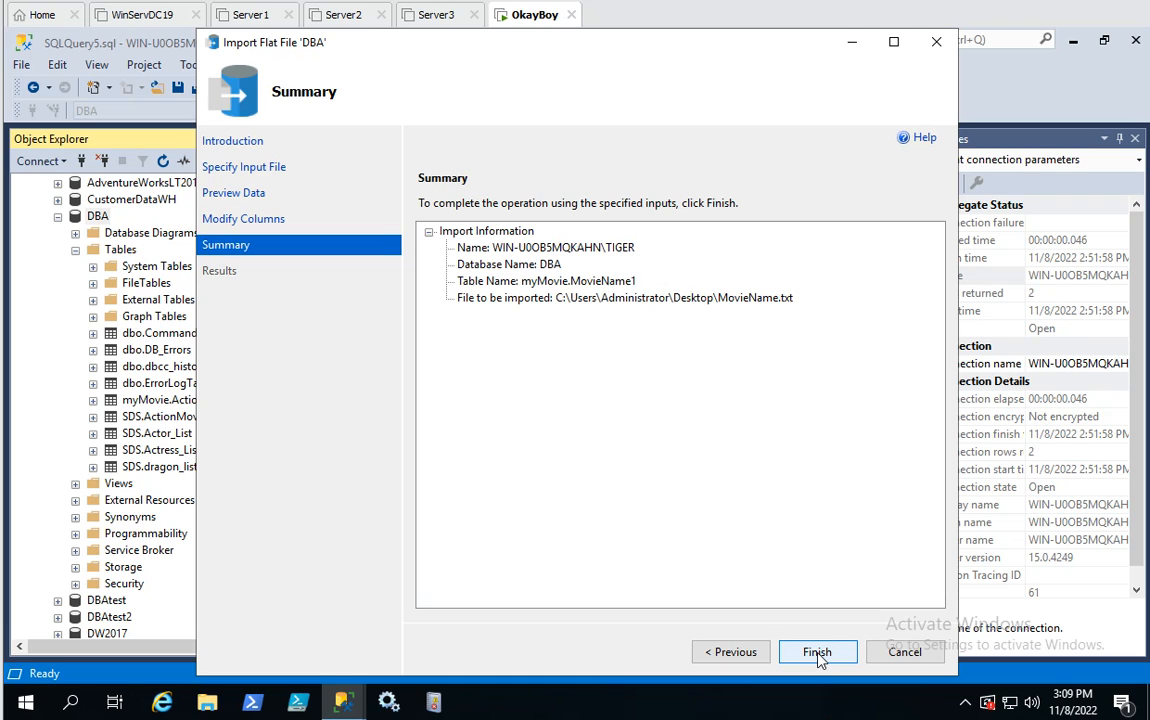
pyautogui.click(817, 653)
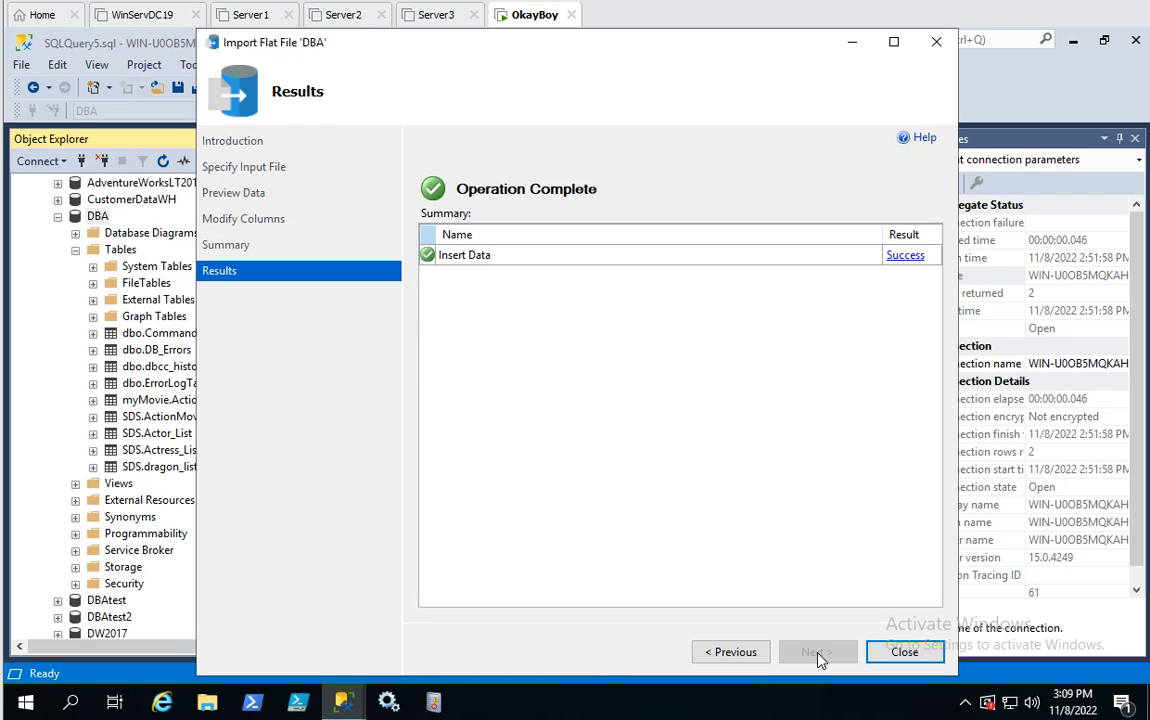
pyautogui.click(893, 651)
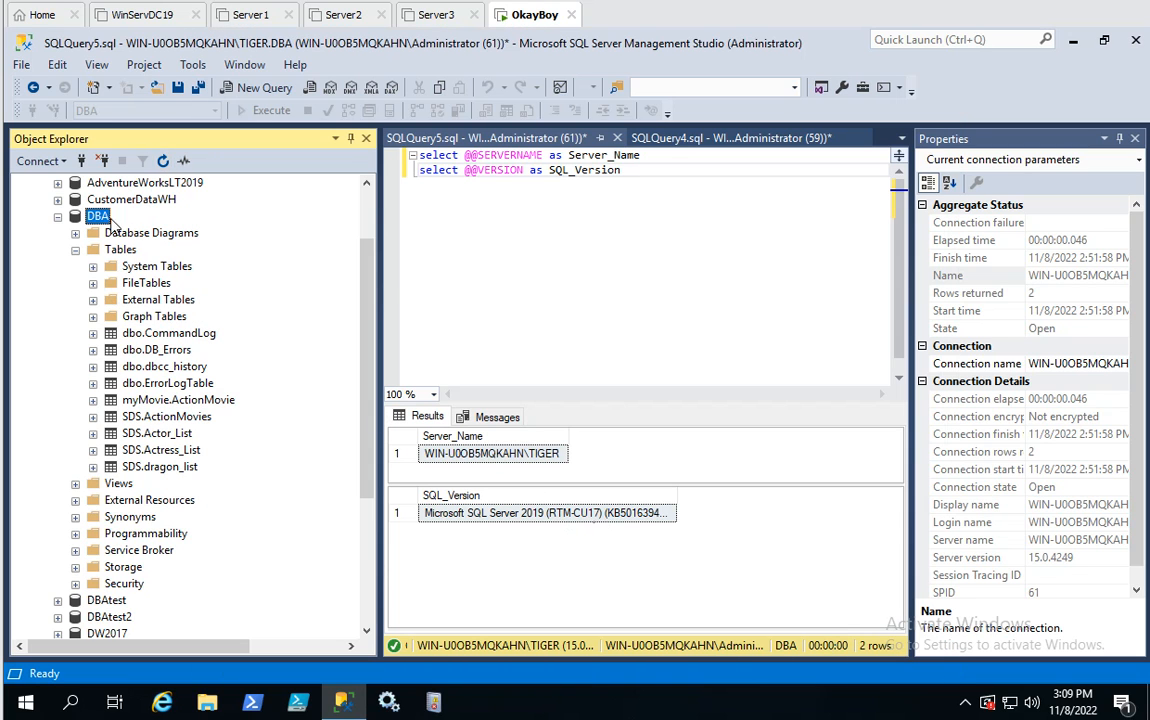
# - Refresh the DBA tables list and select the imported myMovie.MovieName1 table
pyautogui.click(118, 249)
pyautogui.click(163, 160)
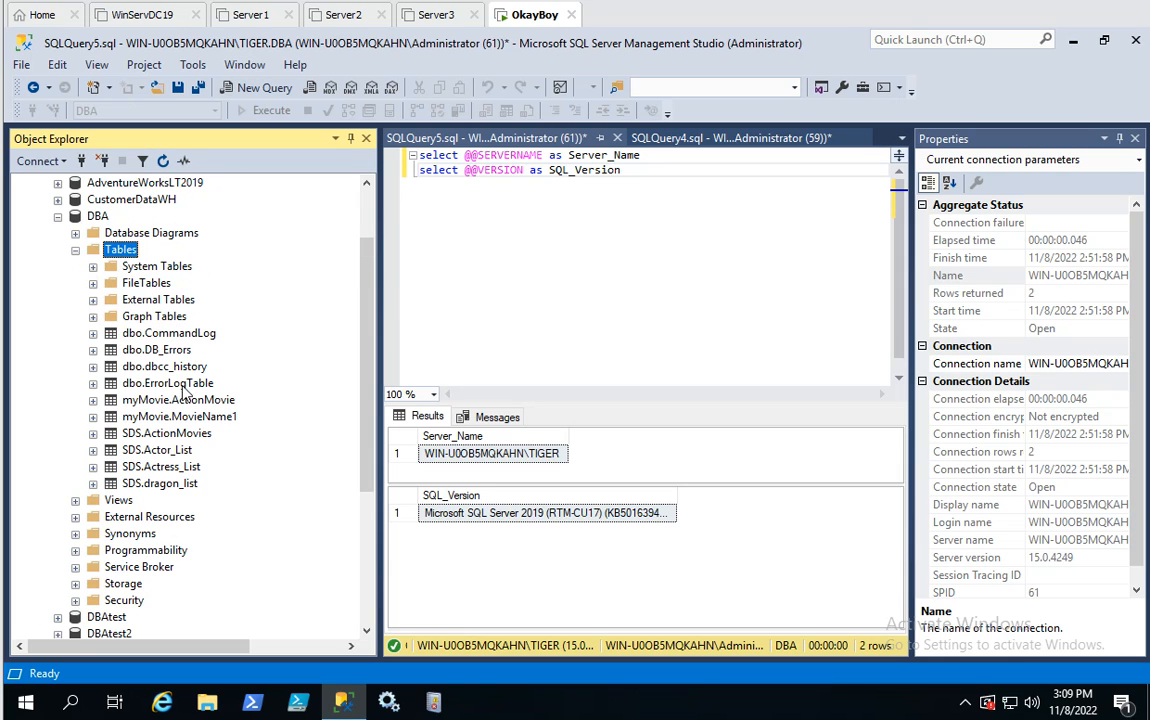
pyautogui.click(185, 420)
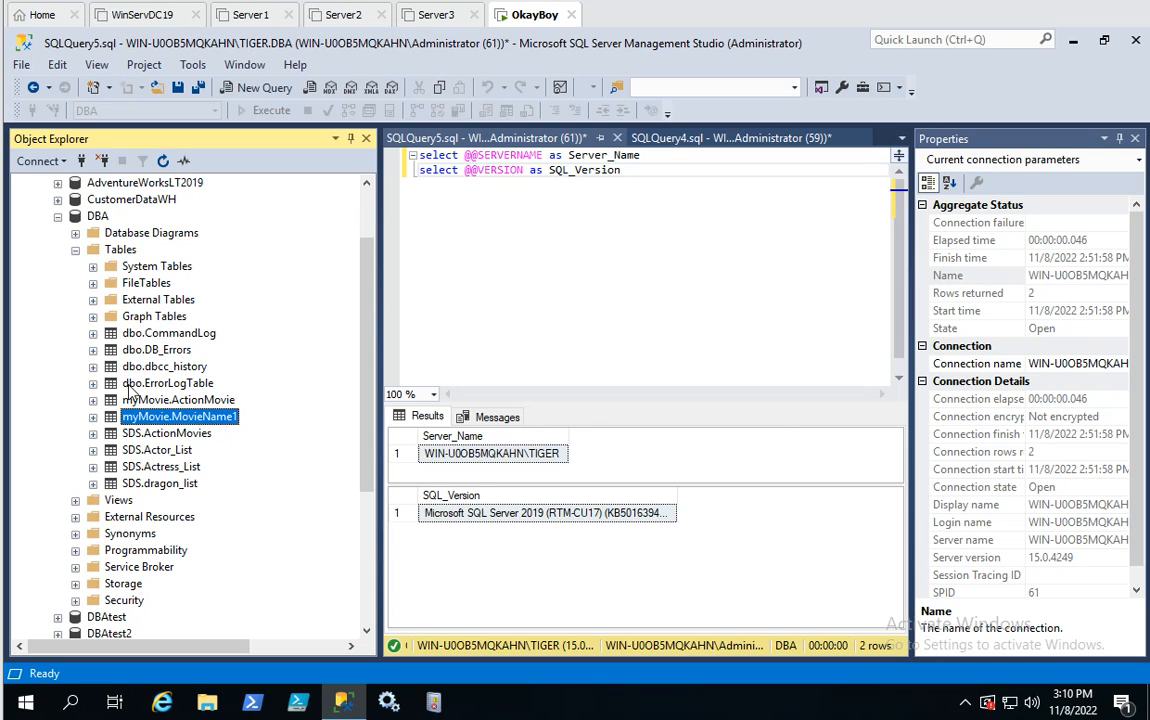
# - Script the myMovie.MovieName1 table as a CREATE statement in a new query editor window
pyautogui.rightClick(174, 420)
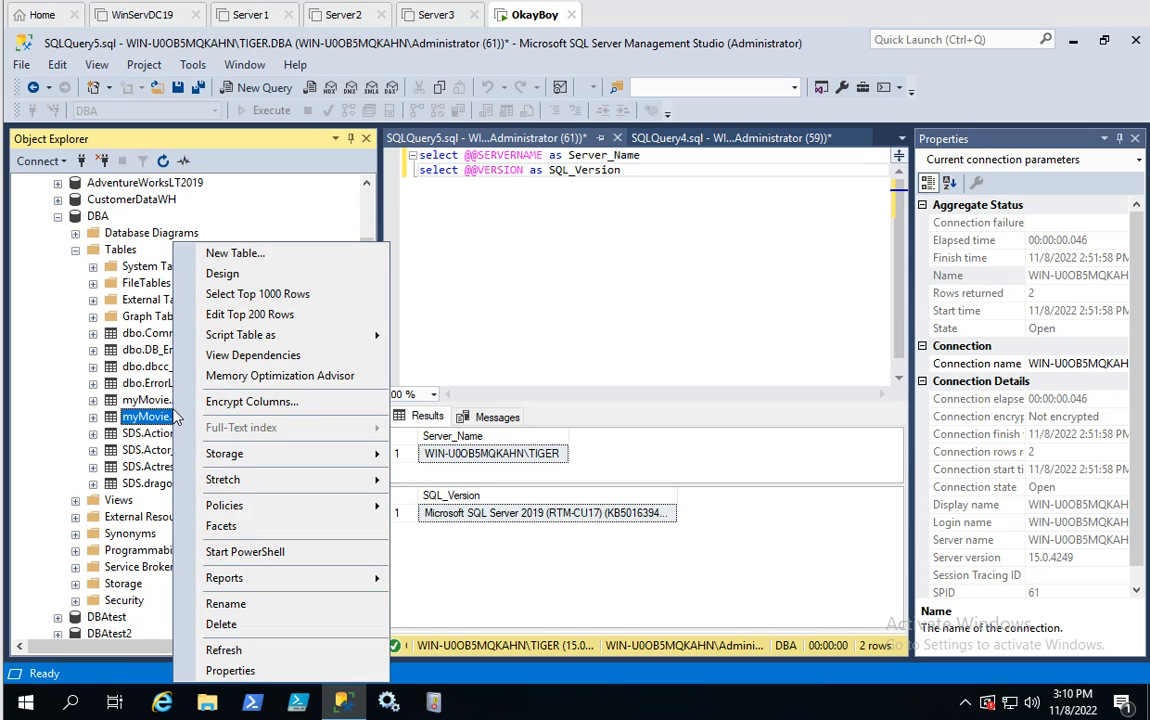
pyautogui.moveTo(258, 342)
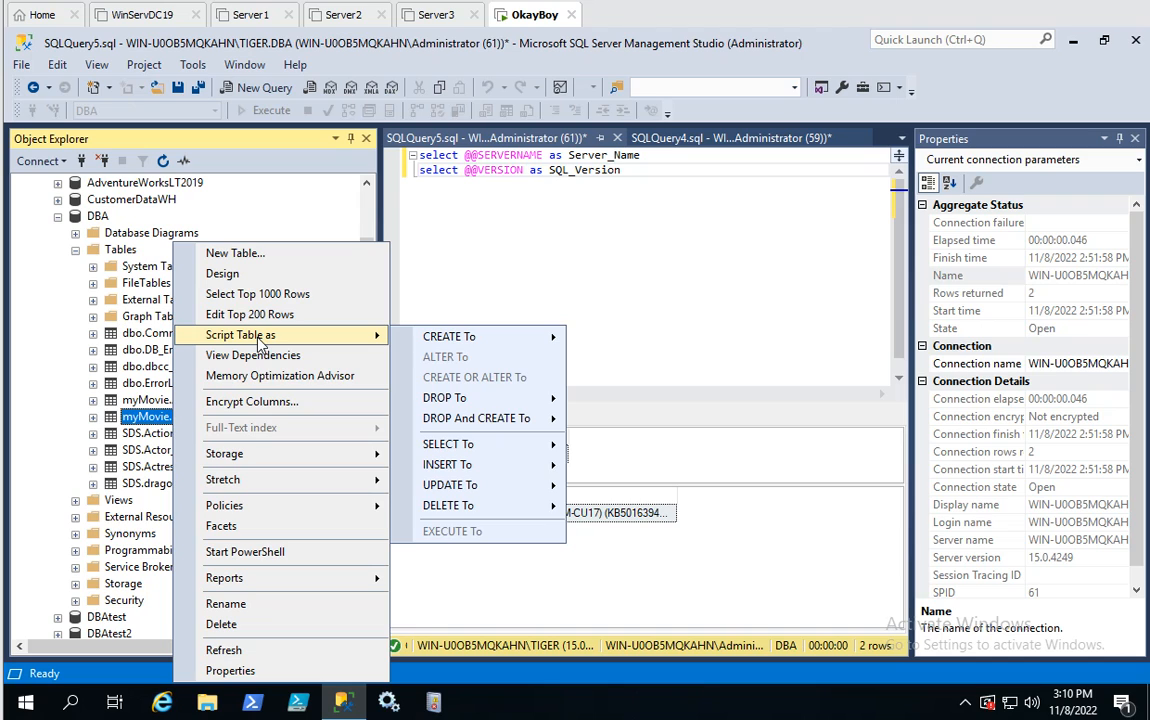
pyautogui.moveTo(440, 337)
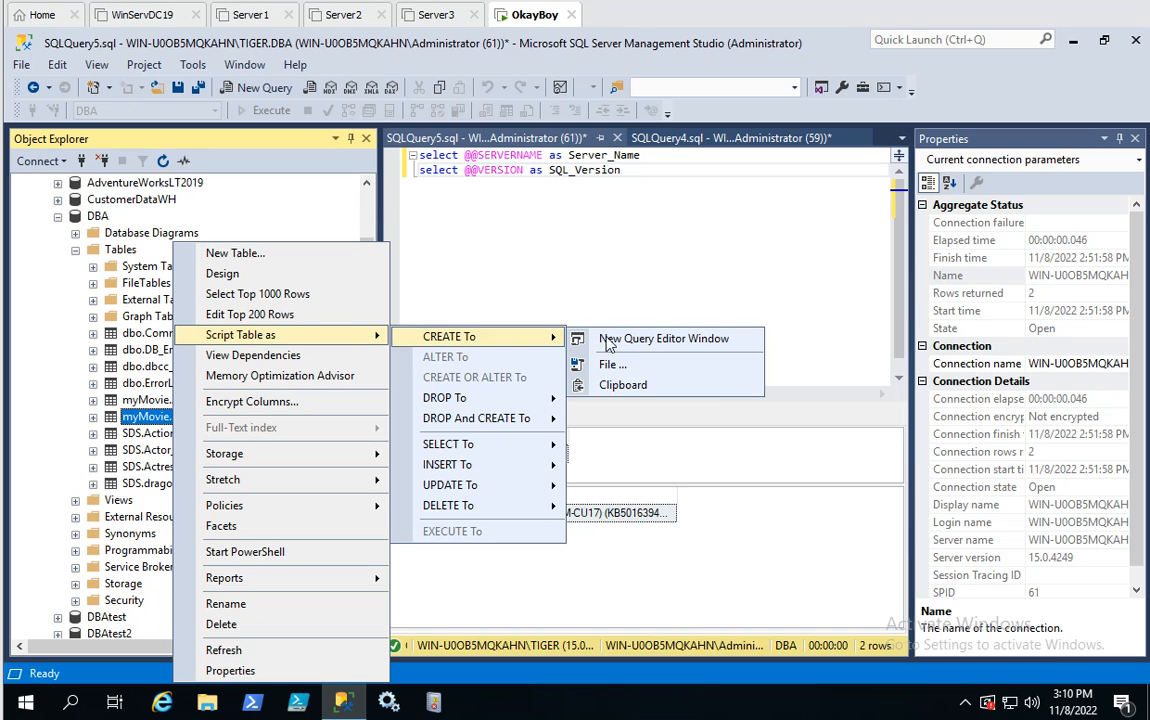
pyautogui.click(641, 341)
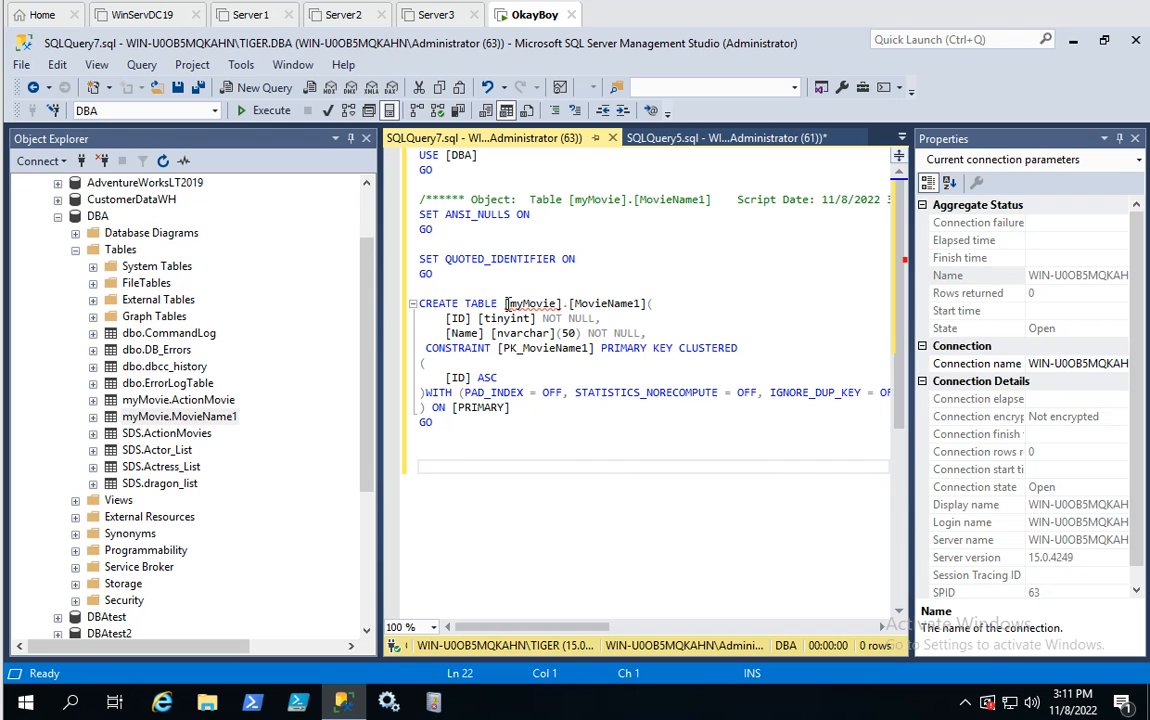
# - Replace the myMovie schema with dbo in the CREATE TABLE statement and execute the script
pyautogui.moveTo(505, 303)
pyautogui.mouseDown()
pyautogui.moveTo(556, 310)
pyautogui.moveTo(510, 304)
pyautogui.mouseUp()
pyautogui.click(557, 306)
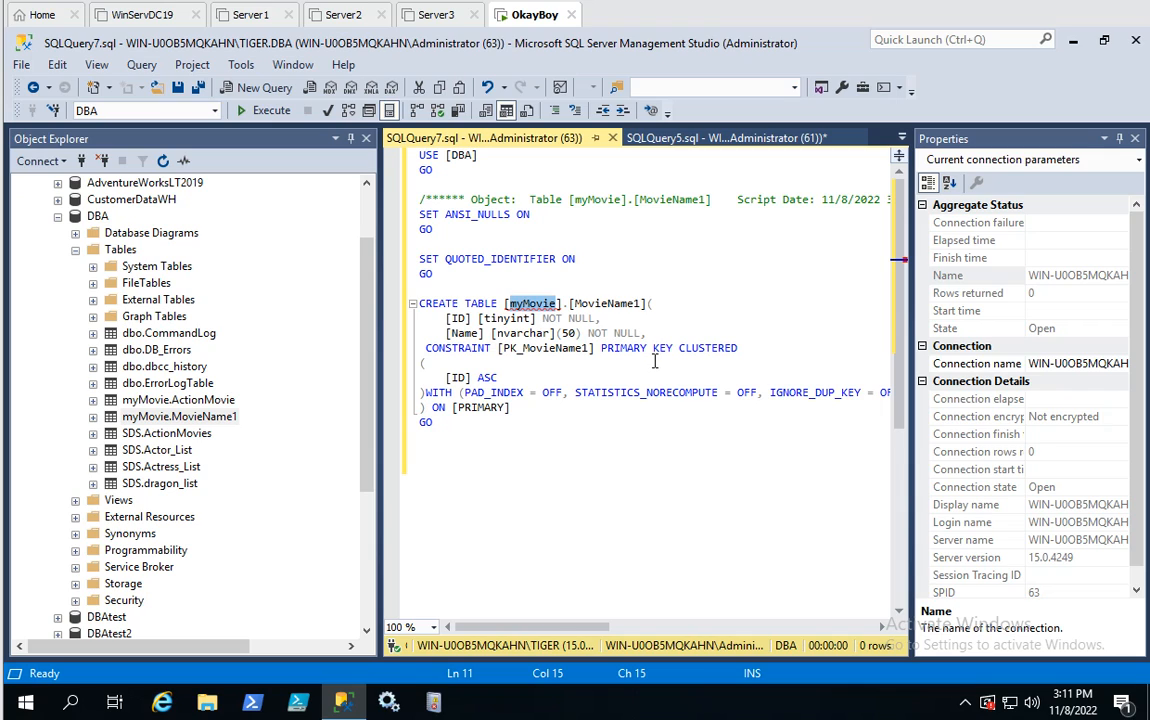
pyautogui.press('Delete')
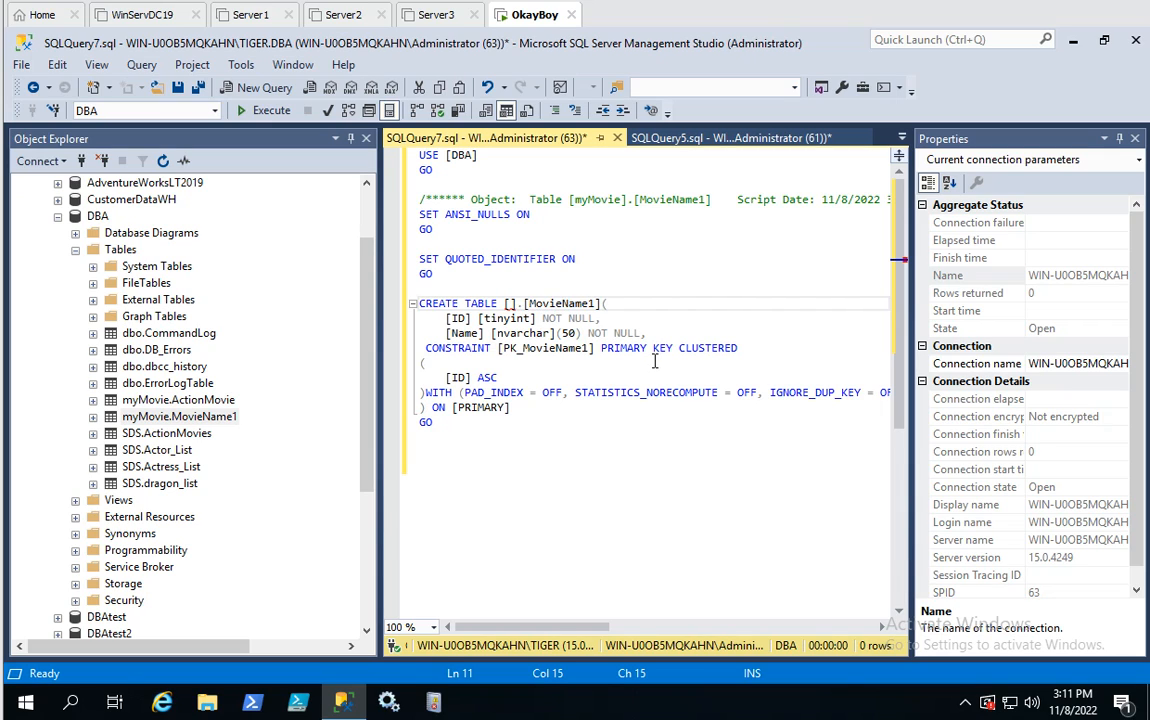
pyautogui.write('db')
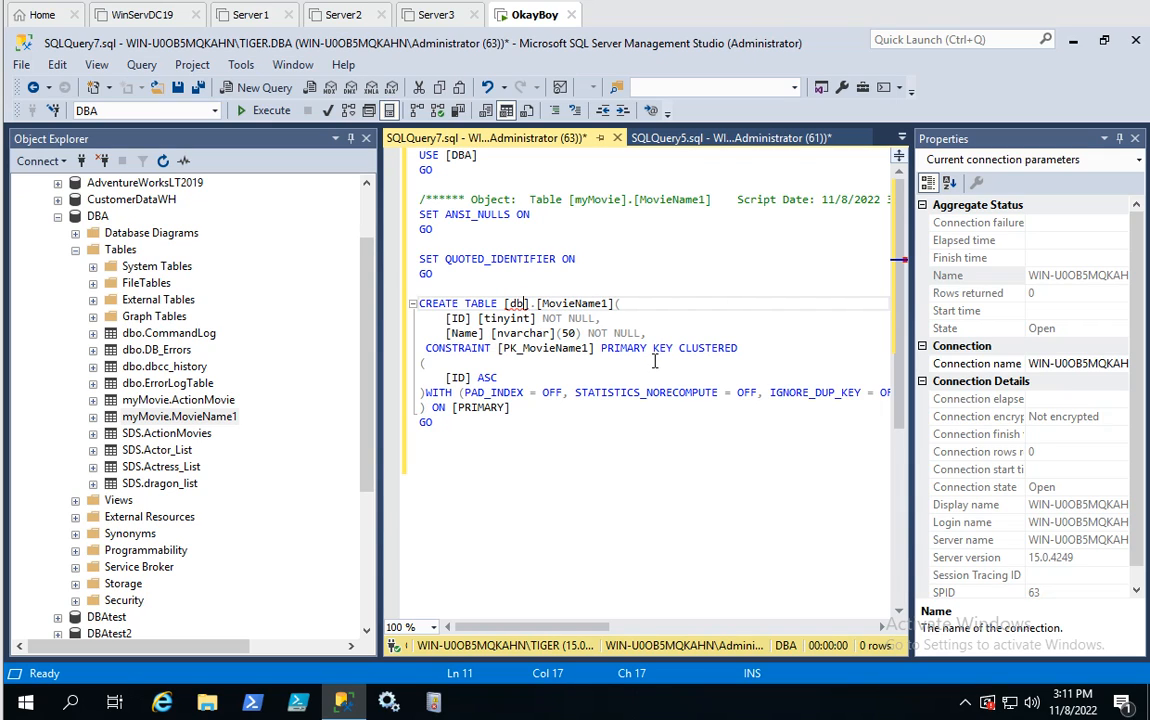
pyautogui.write('o')
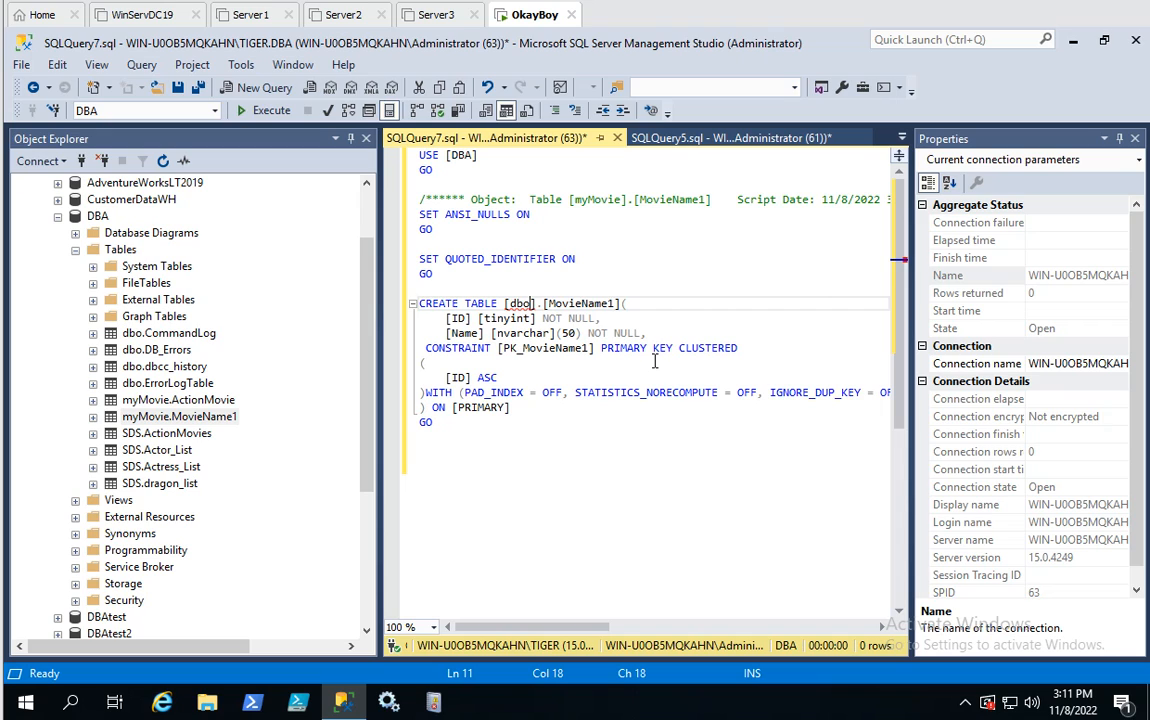
pyautogui.click(585, 465)
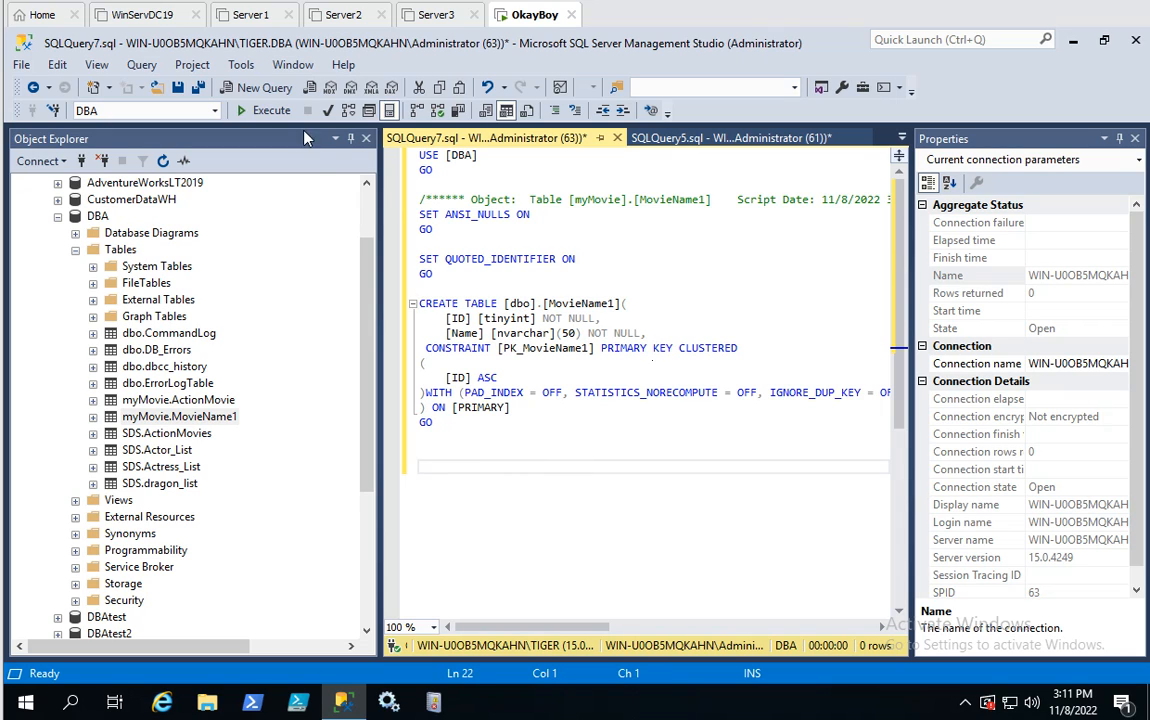
pyautogui.click(268, 111)
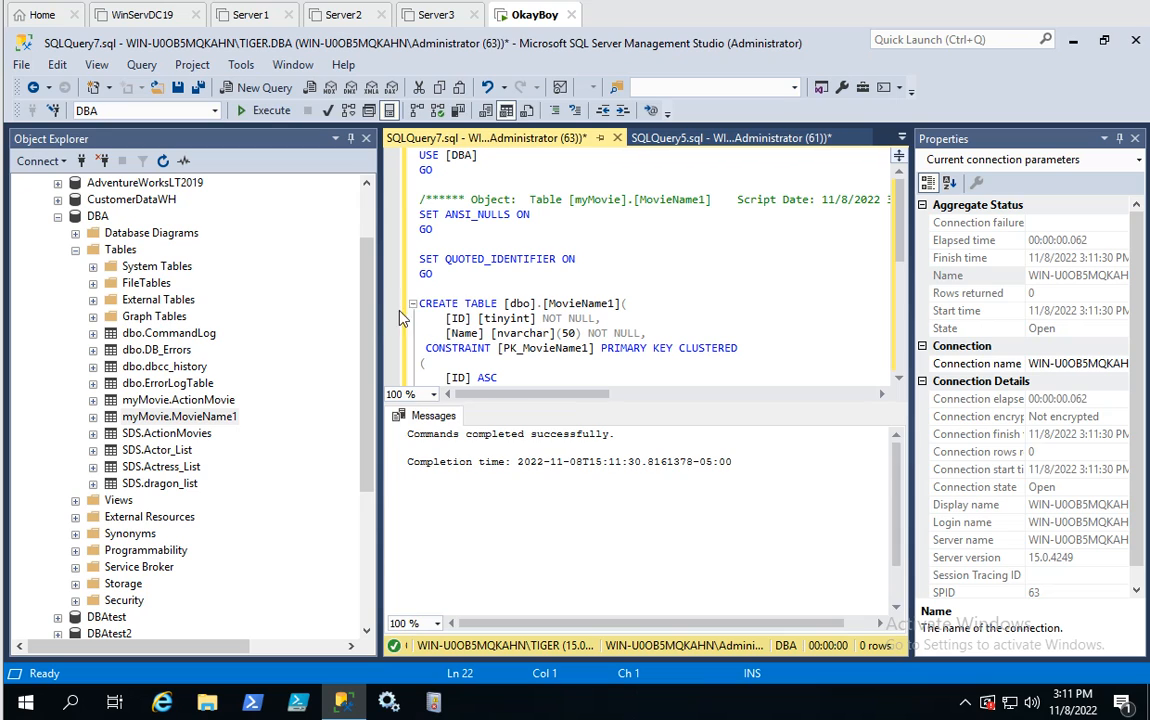
# - Refresh the DBA tables list and select the new dbo.MovieName1 table
pyautogui.click(120, 251)
pyautogui.rightClick(120, 251)
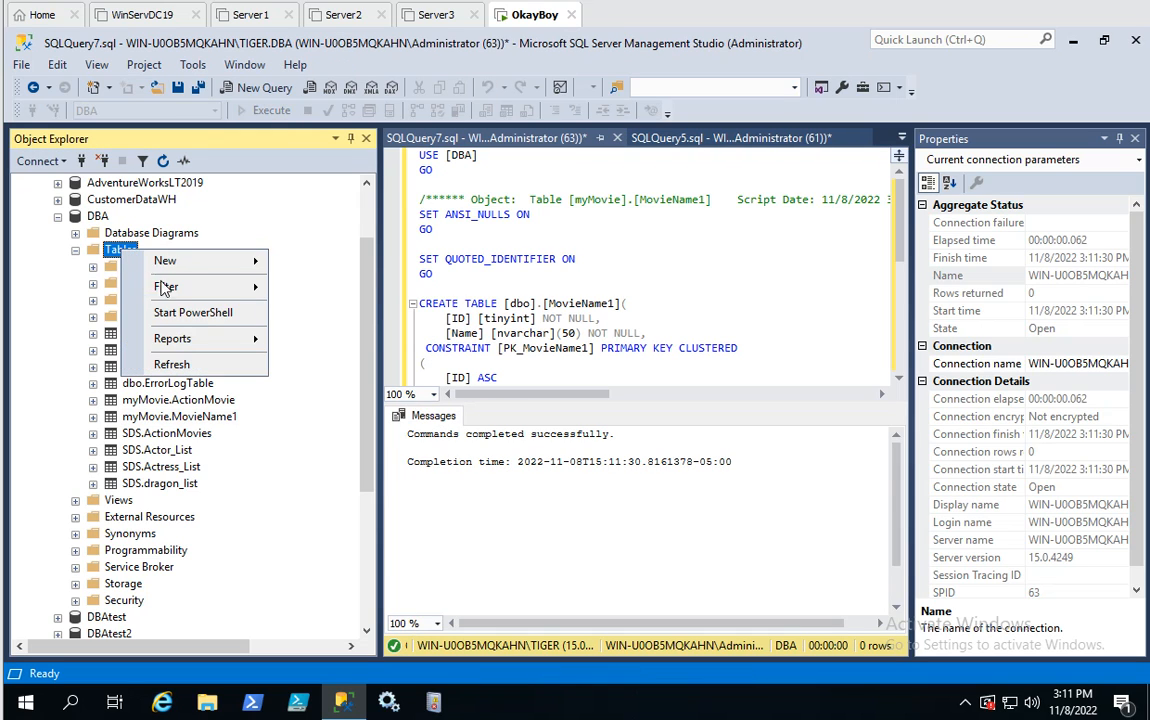
pyautogui.click(165, 364)
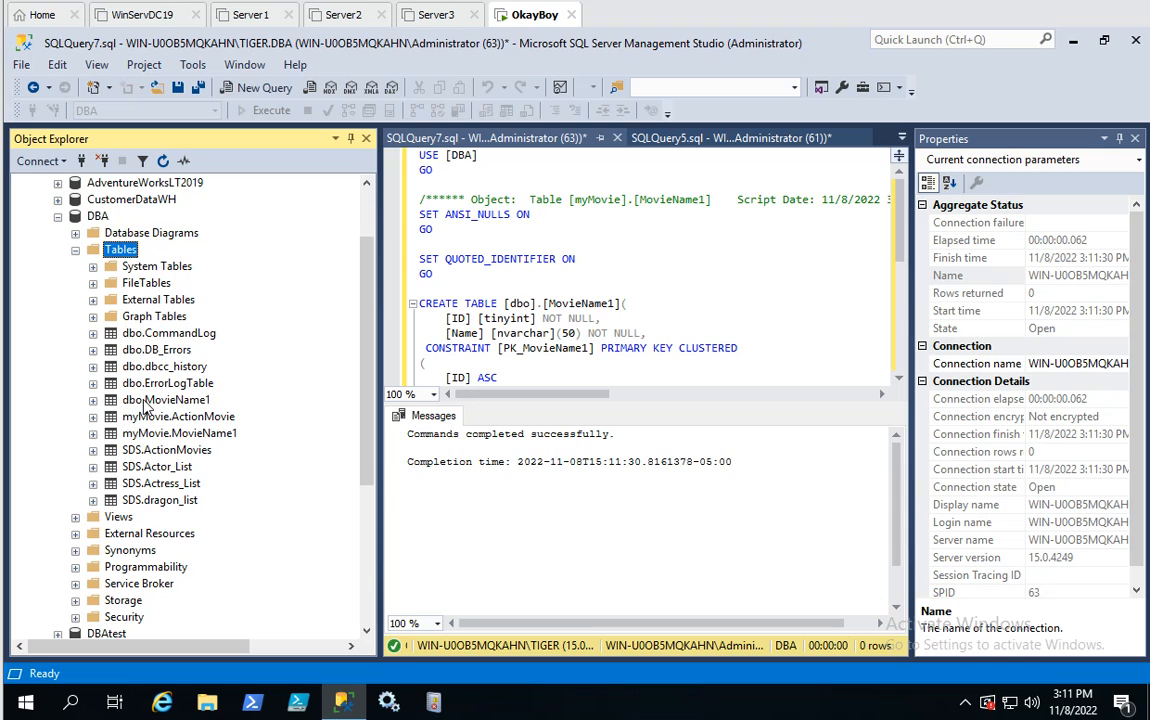
pyautogui.click(160, 400)
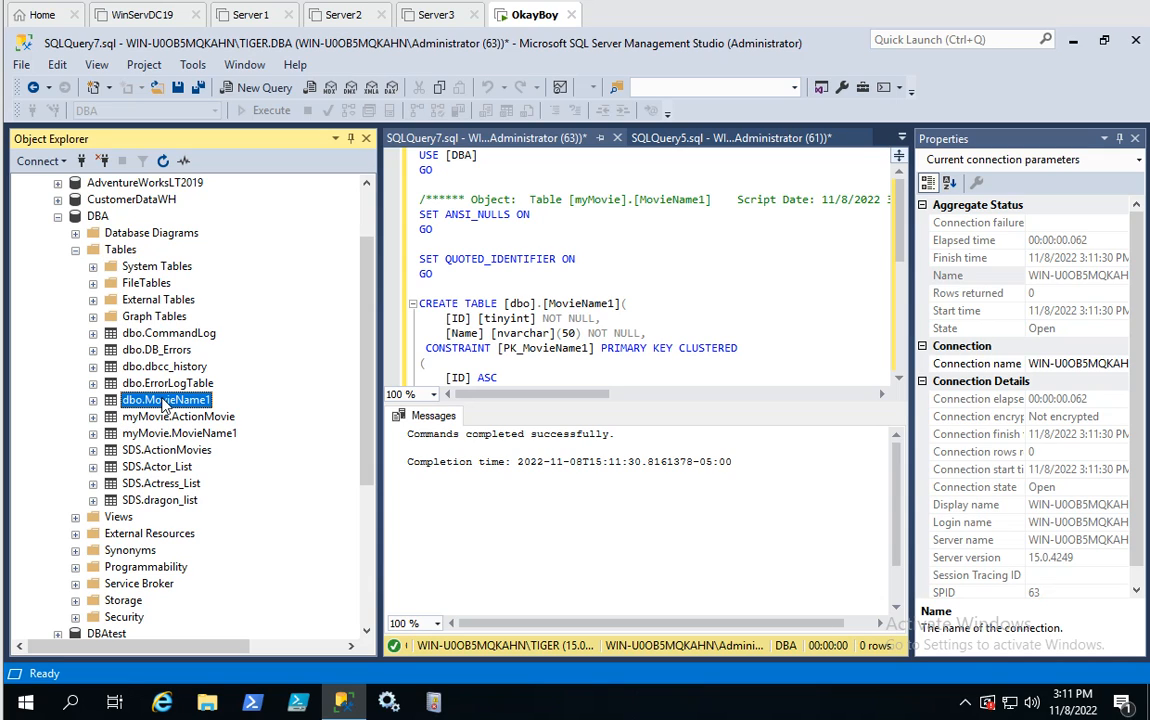